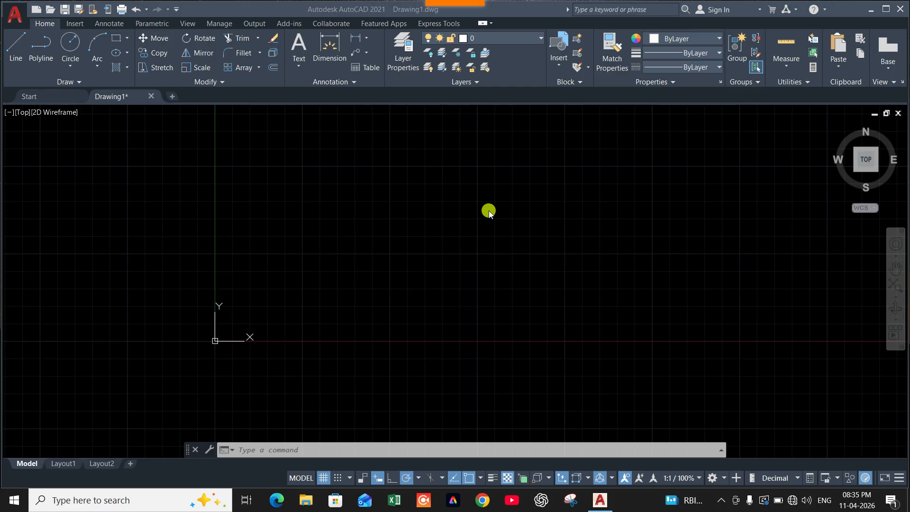
Place a single point freehand in the empty drawing area above and to the right of the origin.
left_click(87, 82)
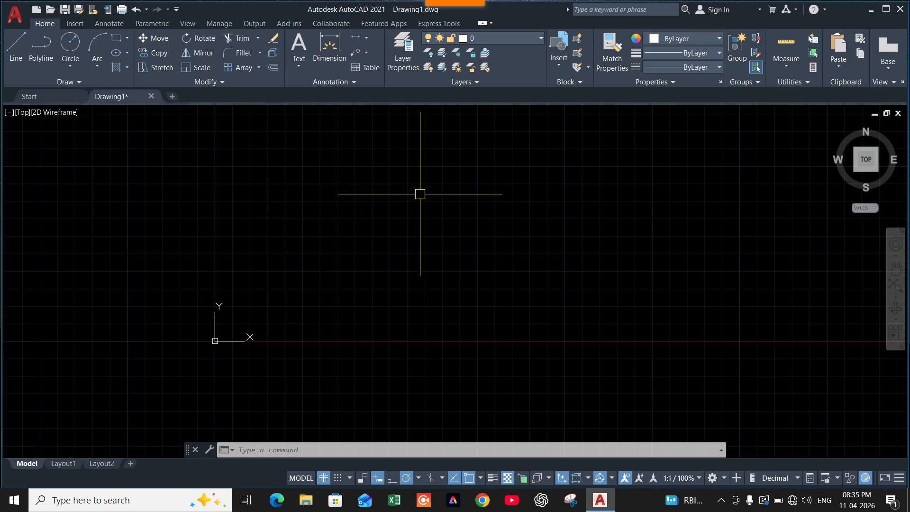
type("PO")
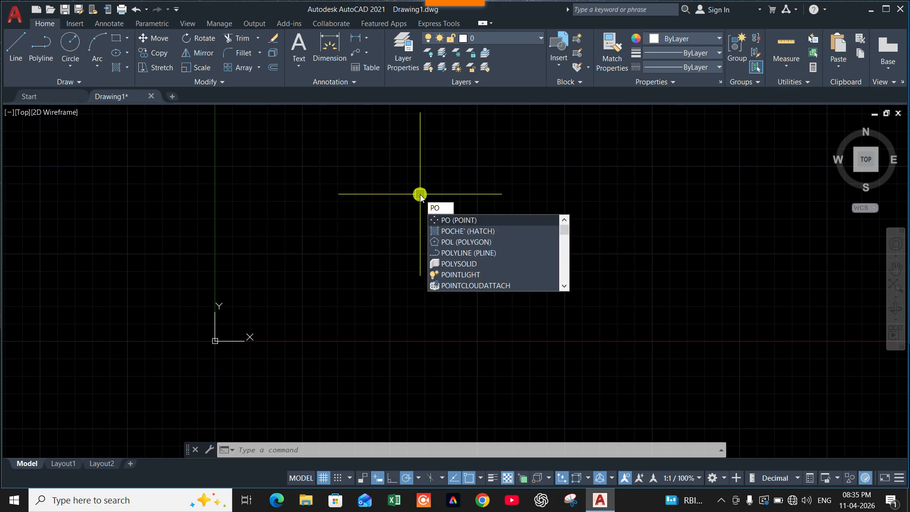
key("Return")
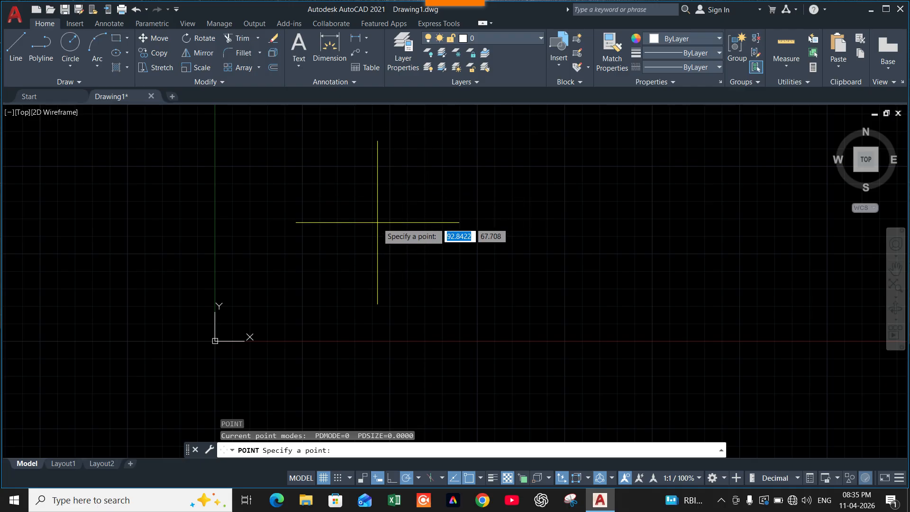
left_click(360, 210)
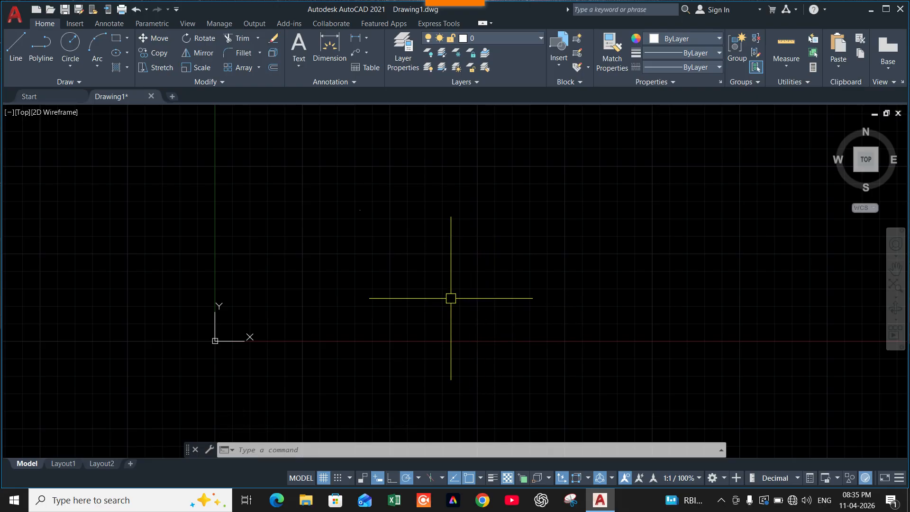
Delete the freehand point from the drawing.
left_click(290, 184)
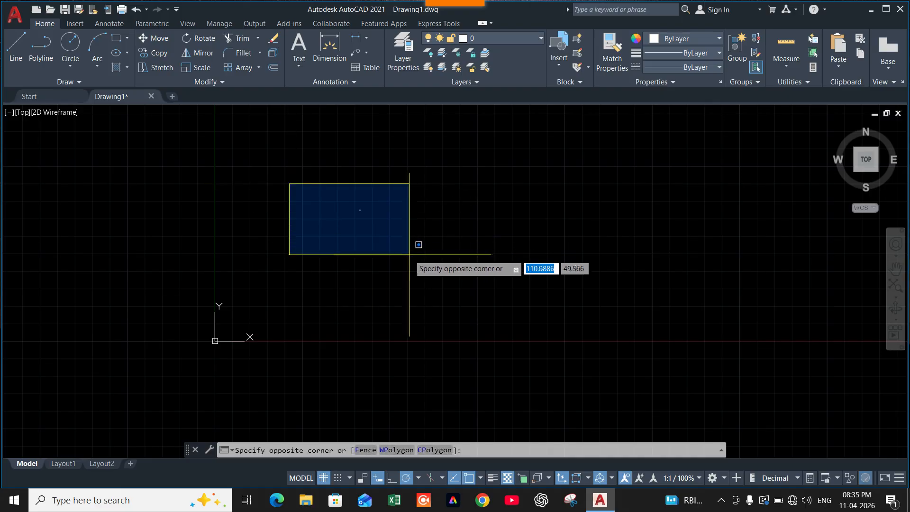
left_click(410, 255)
key("Delete")
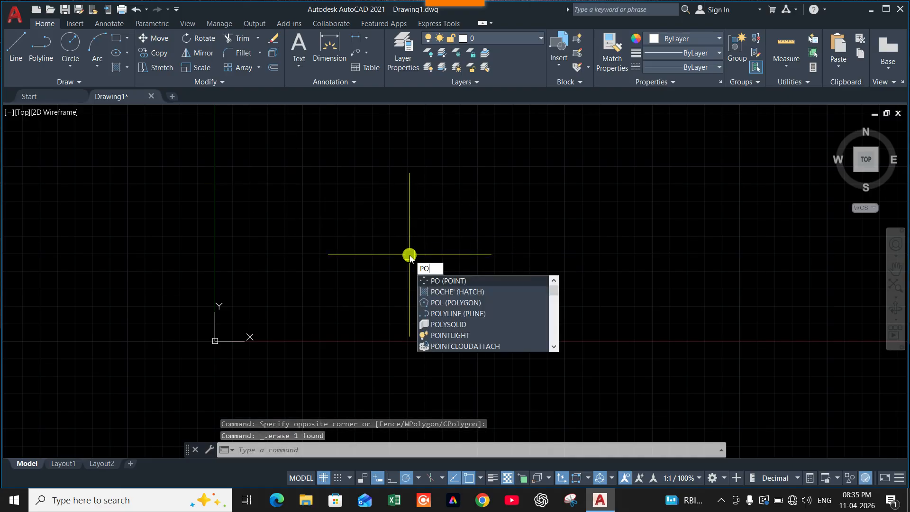
Create a point at coordinates 100,100 and dismiss the OneDrive backup notification.
key("Return")
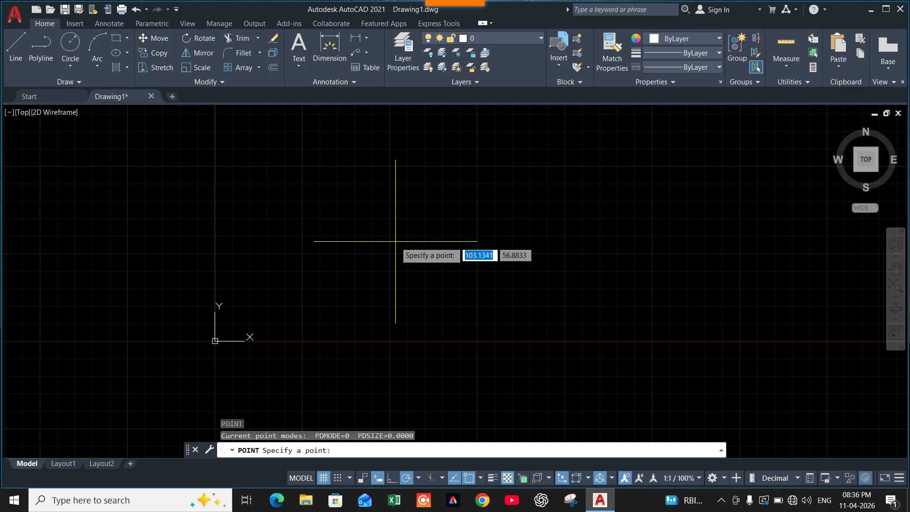
type("10")
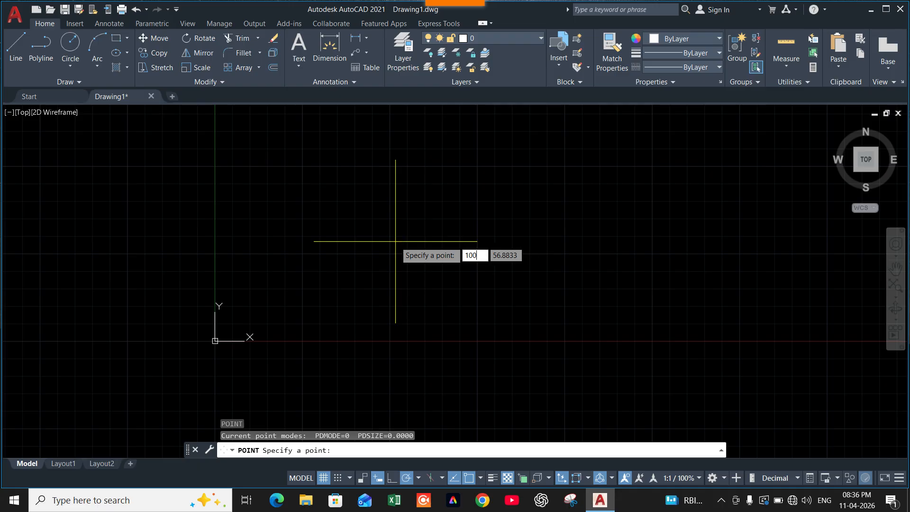
type("0")
key("Tab")
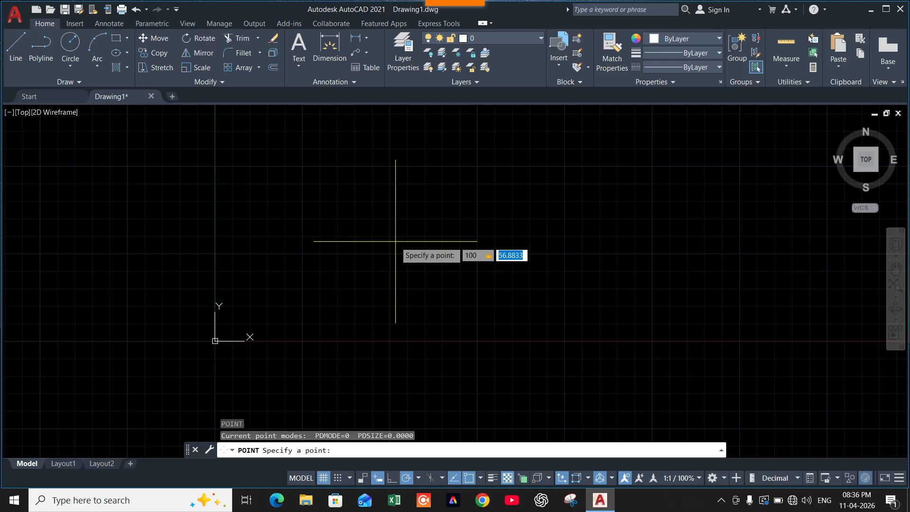
type("100")
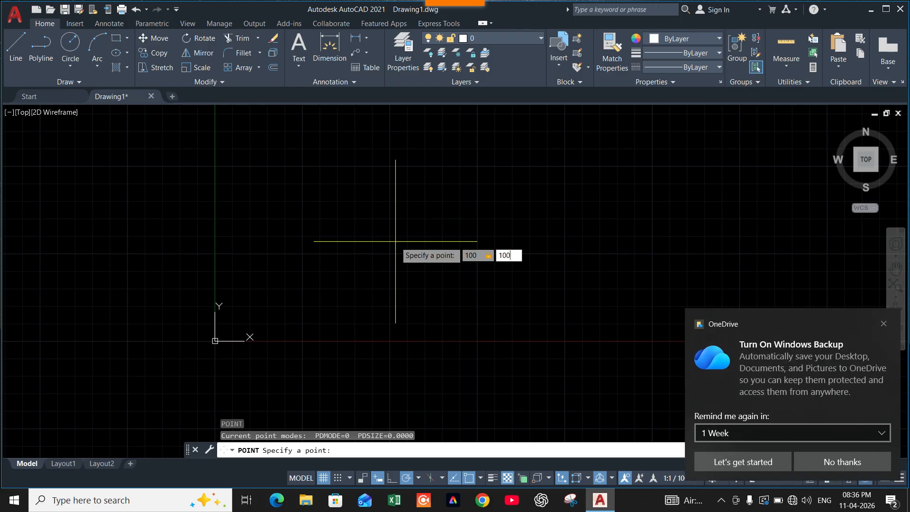
key("Return")
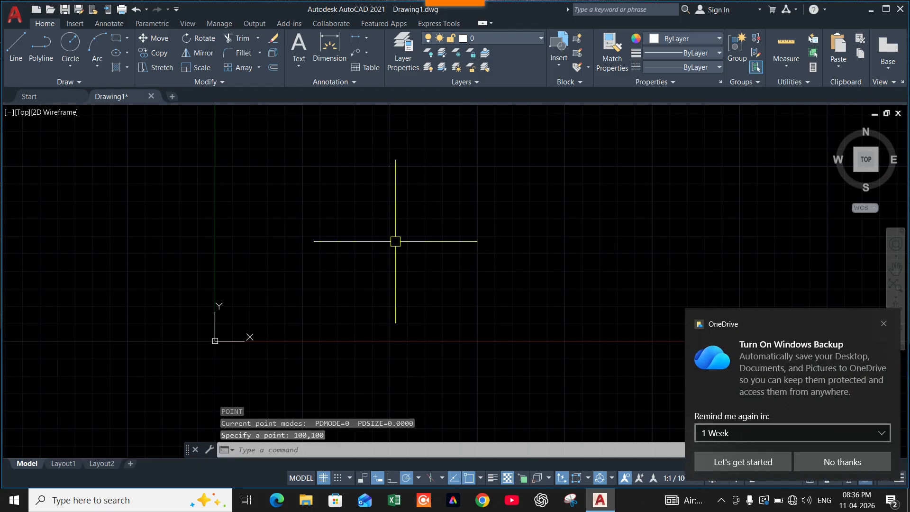
left_click(881, 326)
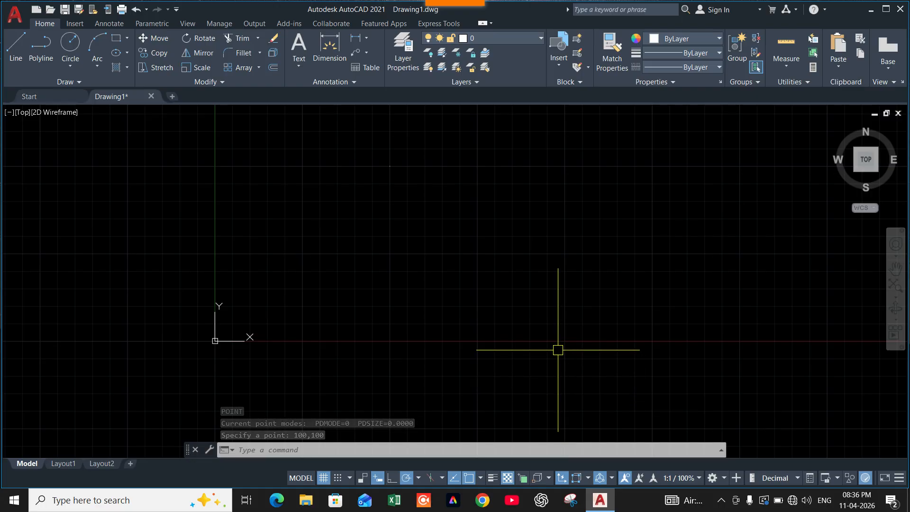
Add a Y ordinate dimension to the point at 100,100, ending its leader below and to the right of the point.
left_click(351, 142)
left_click(449, 229)
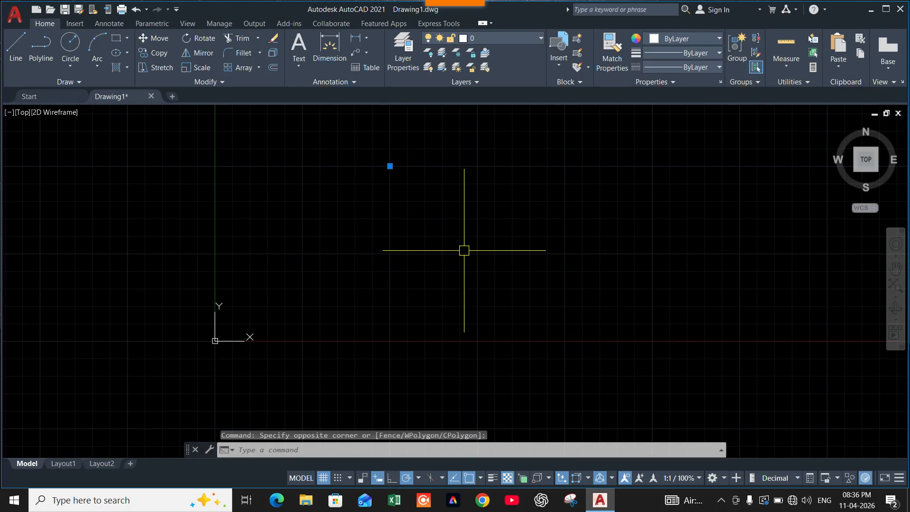
middle_click_drag(463, 250, 473, 284)
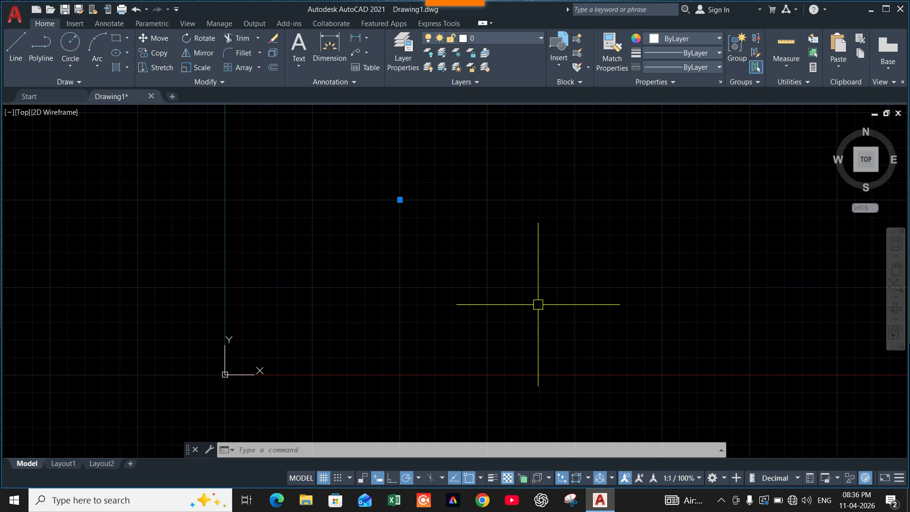
left_click(369, 41)
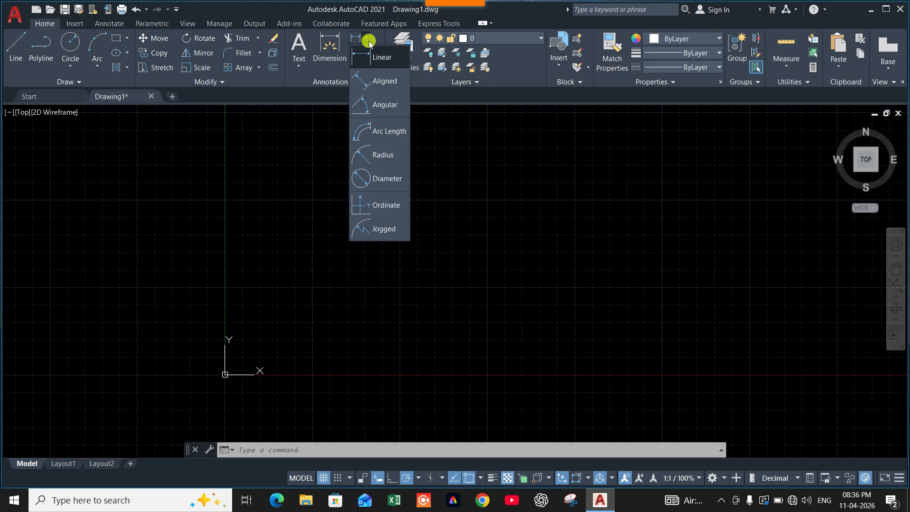
left_click(381, 207)
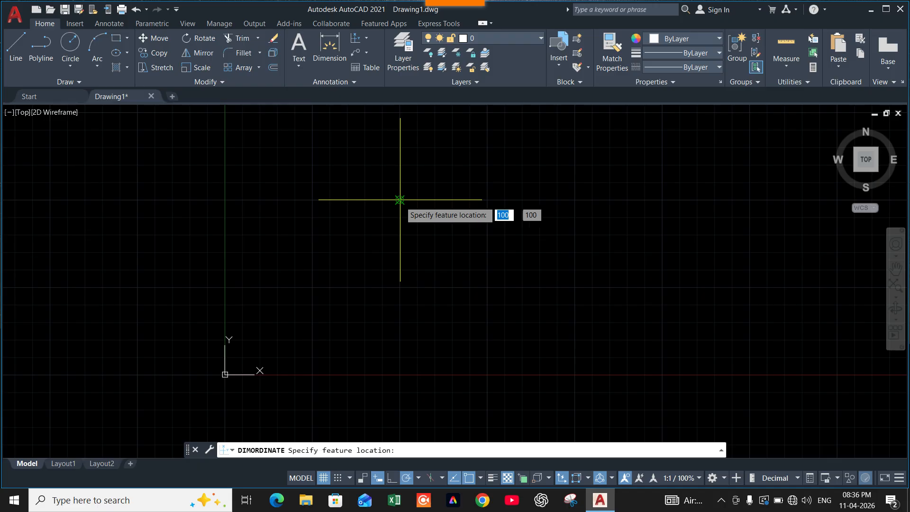
left_click(400, 199)
scroll(399, 200, "up", 5)
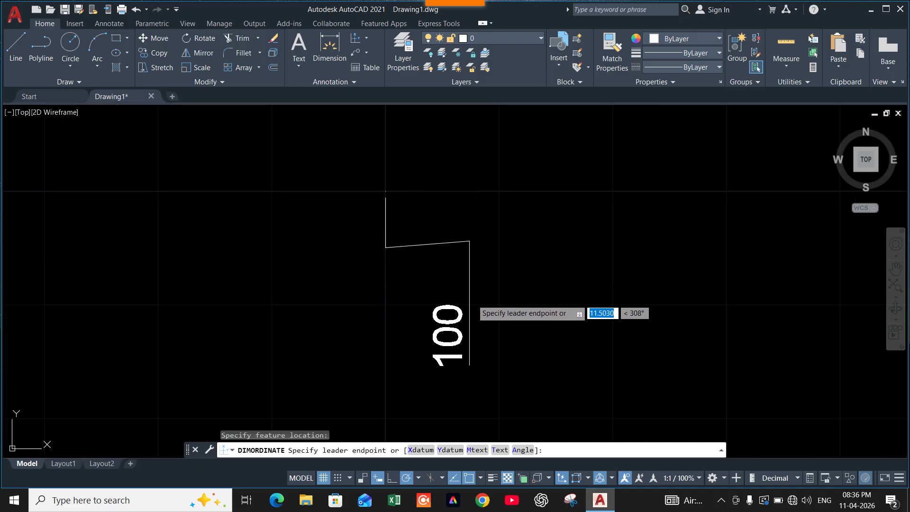
left_click(657, 321)
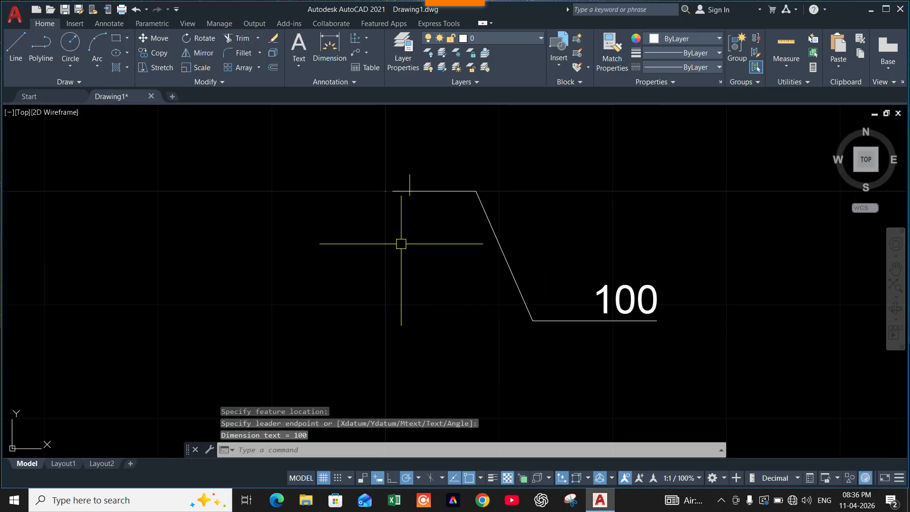
Add a second ordinate dimension to the same point, ending its leader above and to the left of the point.
left_click(356, 39)
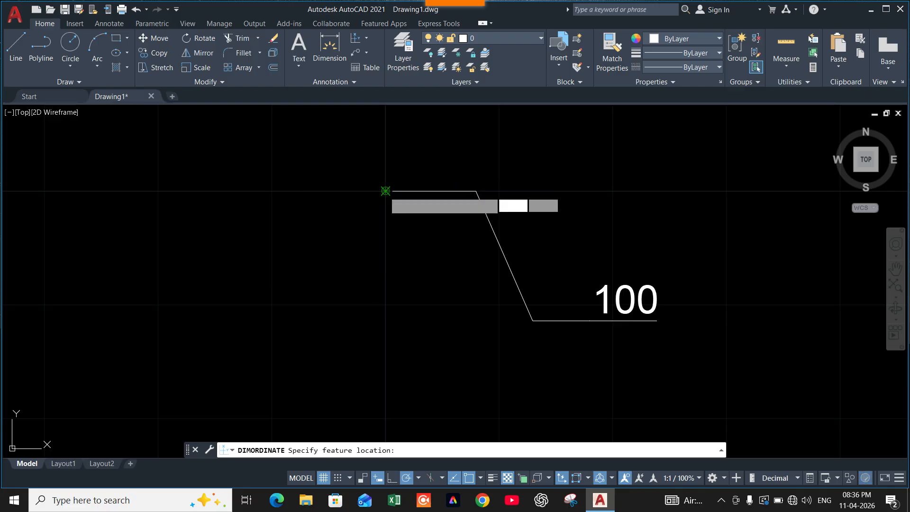
left_click(385, 191)
scroll(386, 191, "down", 4)
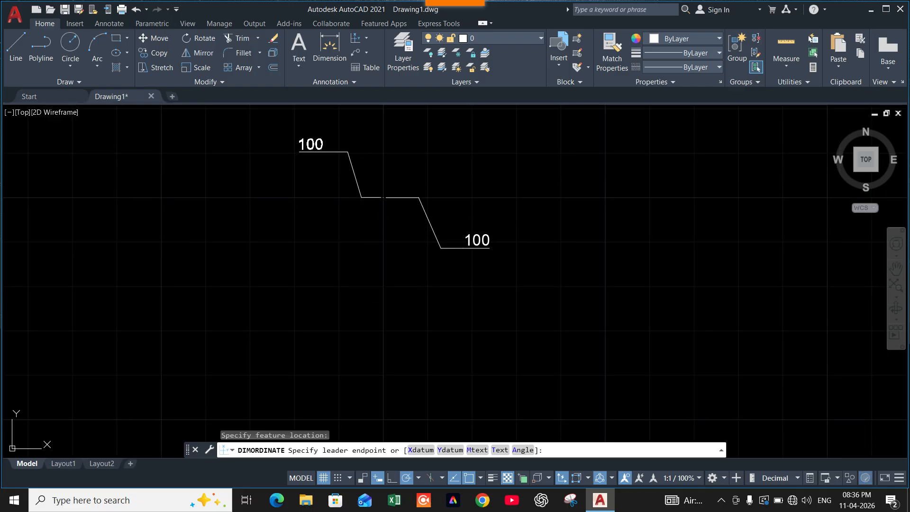
left_click(332, 156)
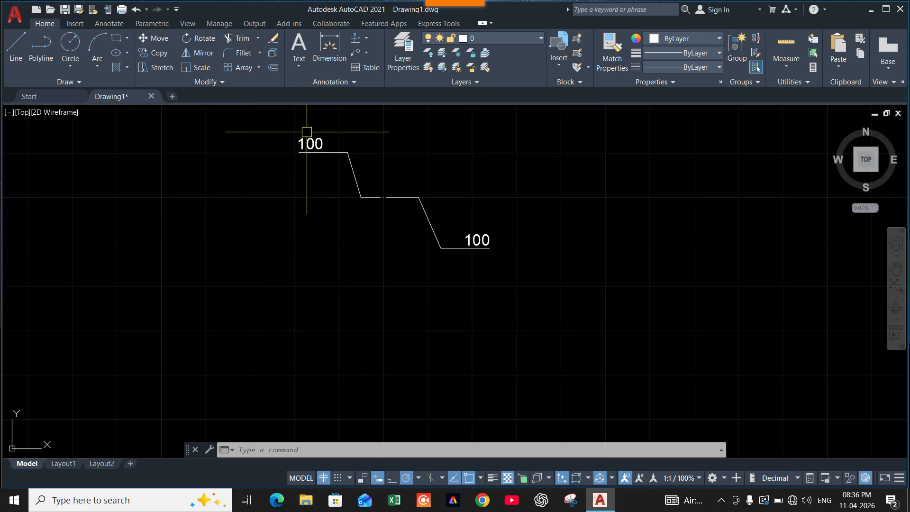
Select the point between the two ordinate dimensions to examine how it is displayed, and clear the selection.
scroll(365, 266, "down", 4)
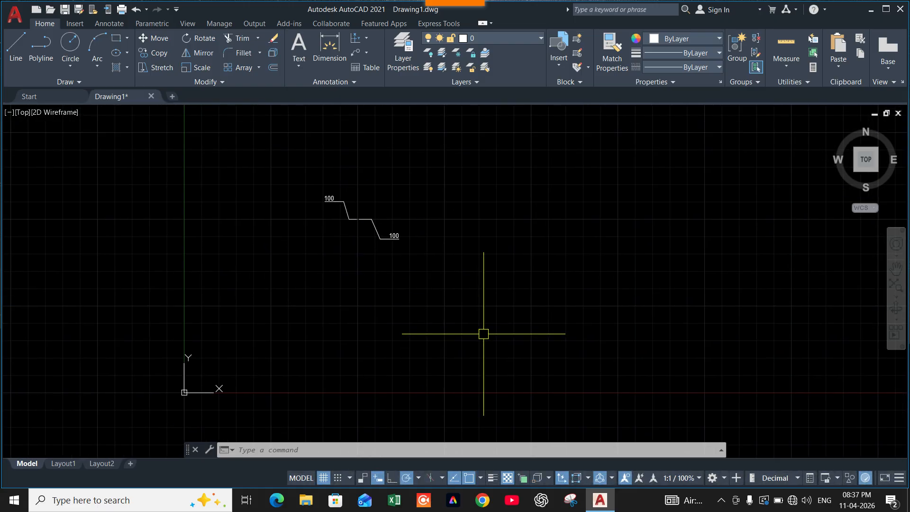
scroll(366, 219, "up", 10)
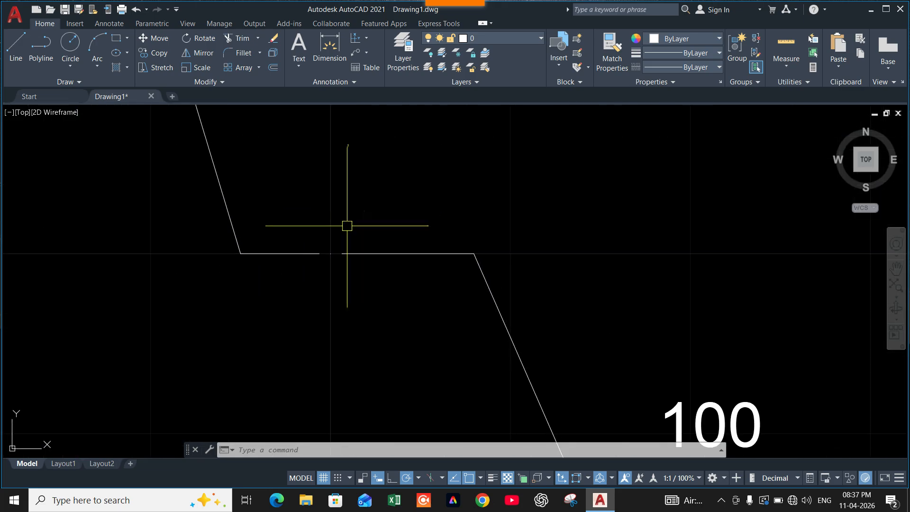
left_click(308, 215)
left_click(356, 280)
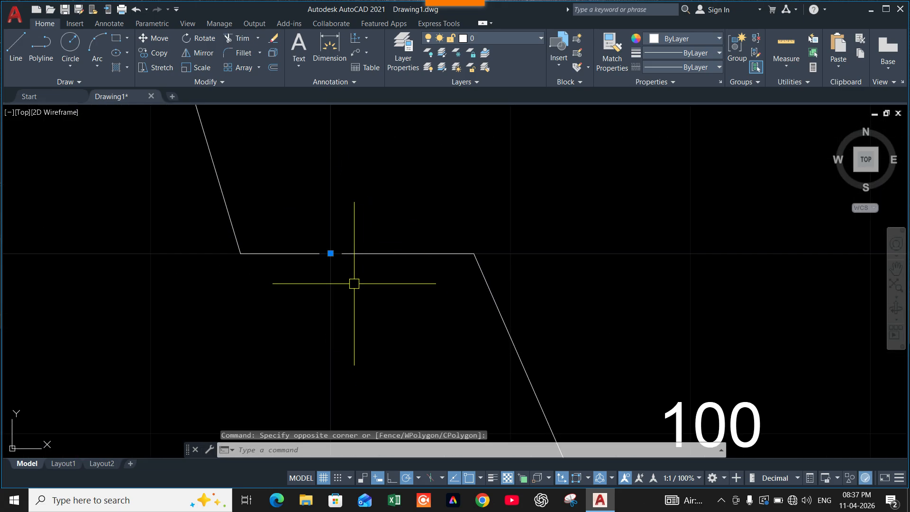
scroll(354, 284, "down", 10)
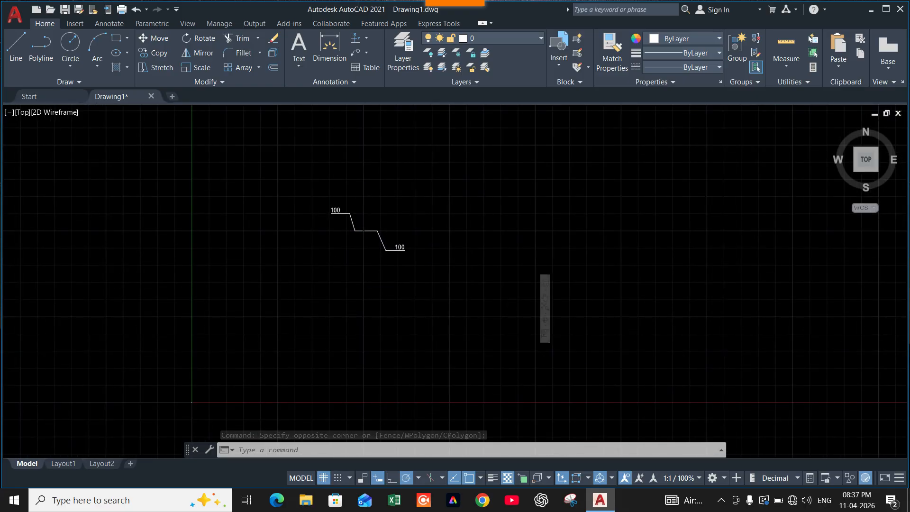
key("Escape")
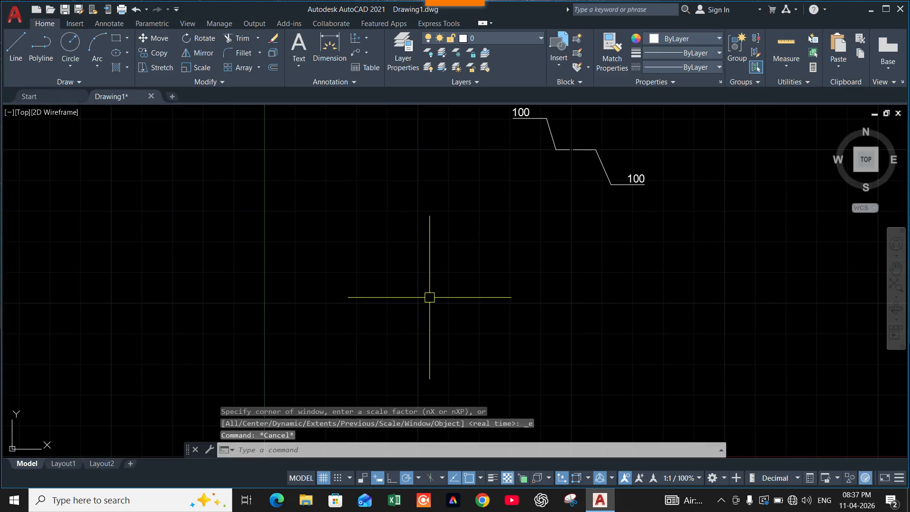
Set the point style to the plain X marker with a point size of 10%.
middle_click_drag(429, 298, 392, 310)
type("P")
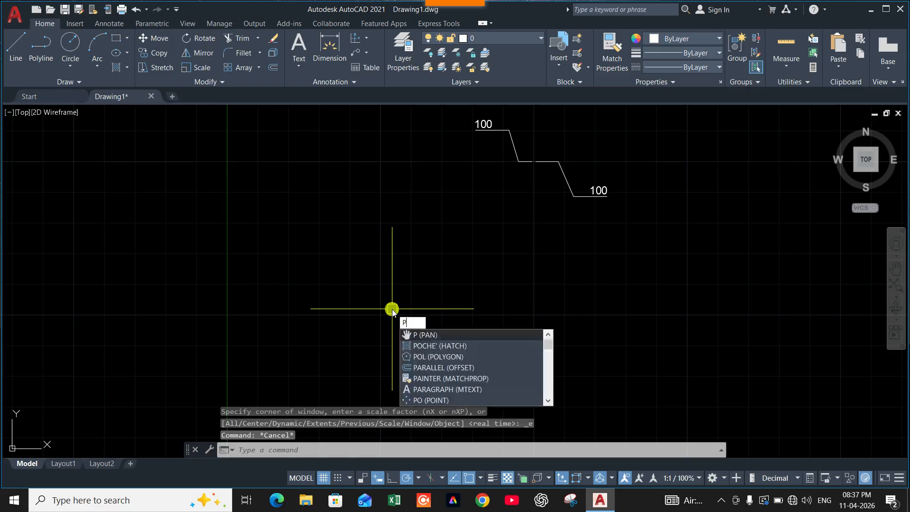
type("T")
key("Return")
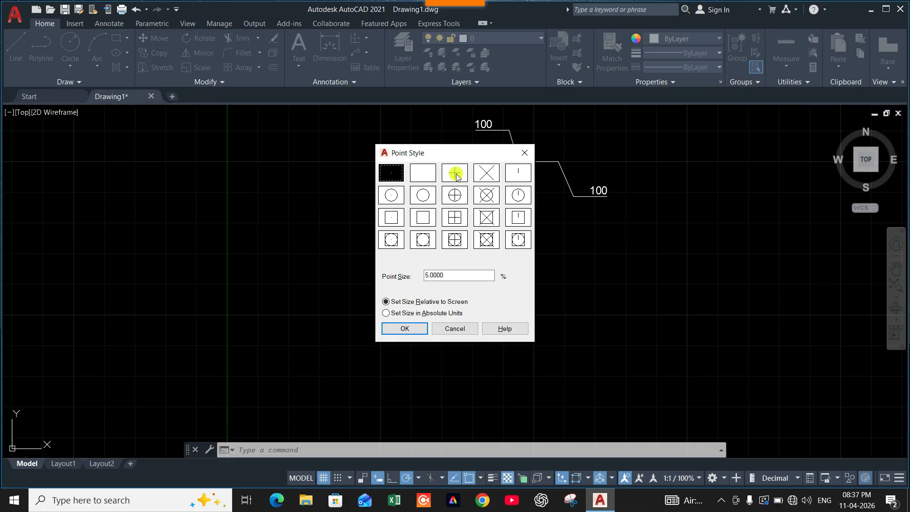
left_click(486, 173)
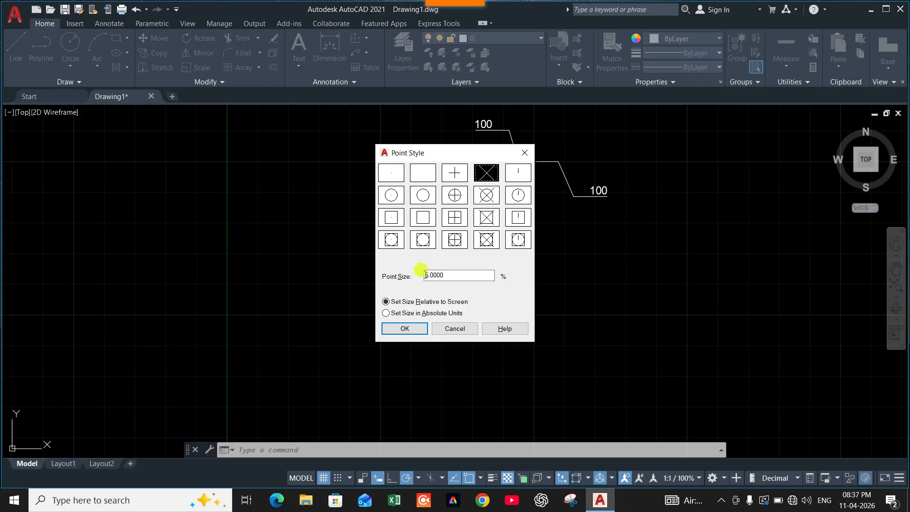
double_click(449, 274)
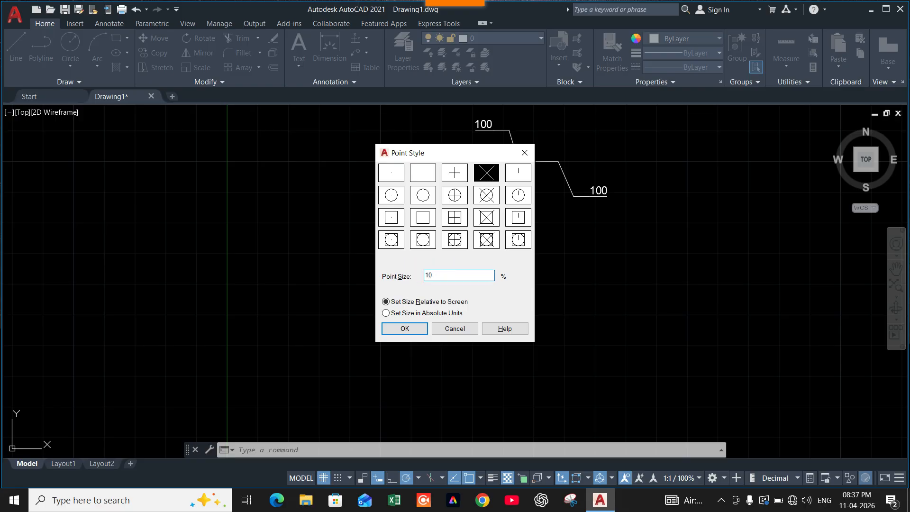
left_click(410, 337)
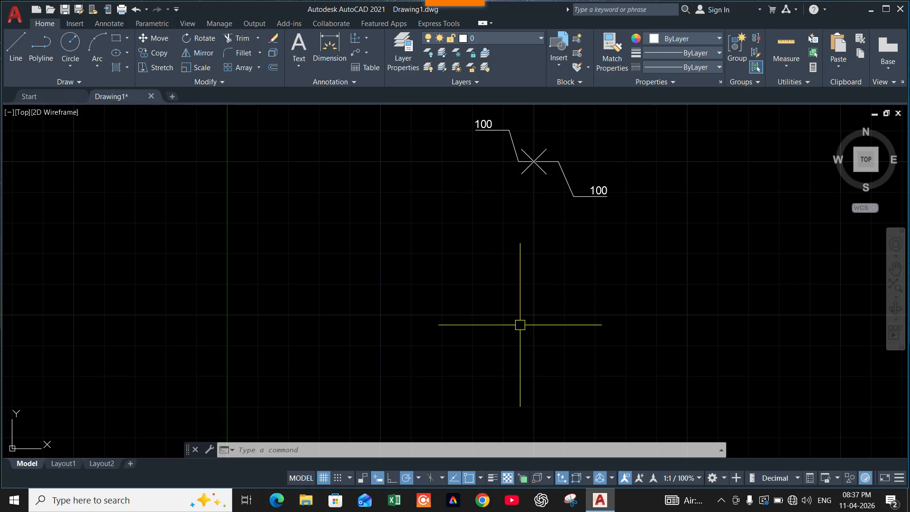
Create a point at the coordinates 50,30.
scroll(488, 273, "down", 2)
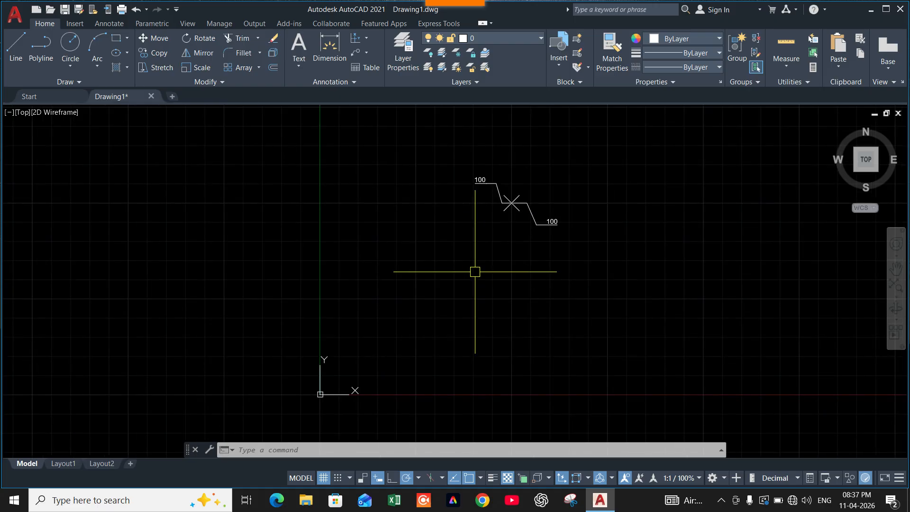
middle_click_drag(502, 321, 472, 301)
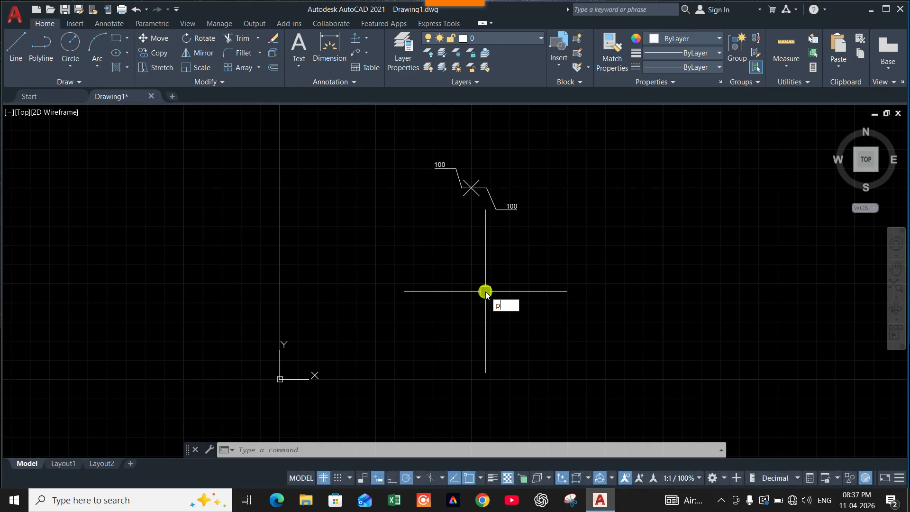
type("o")
key("Return")
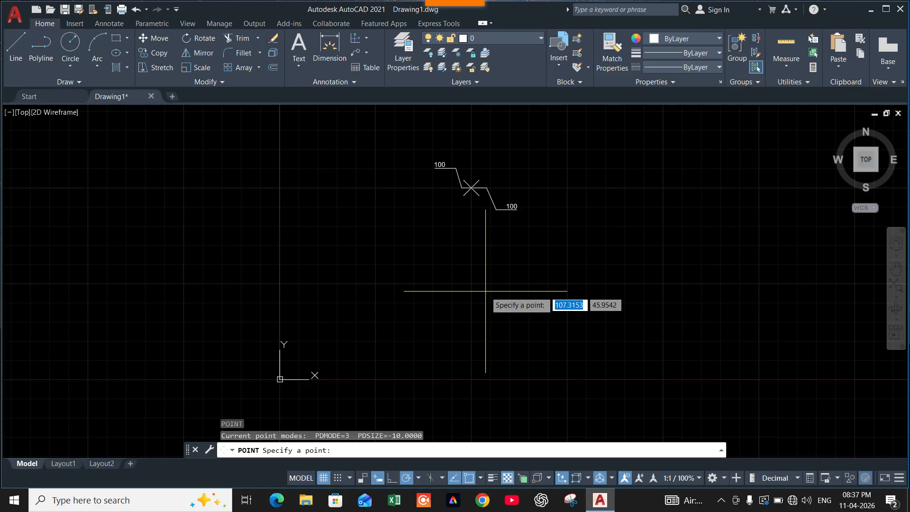
type("50")
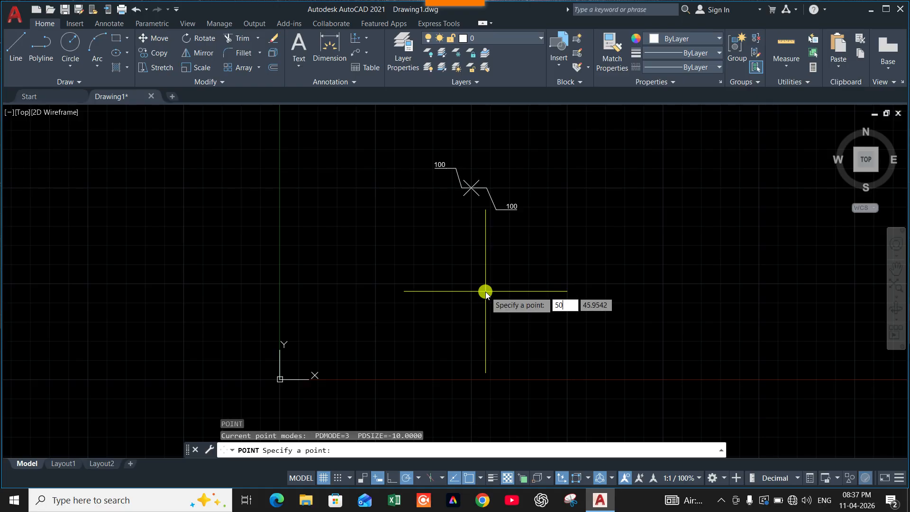
key("Tab")
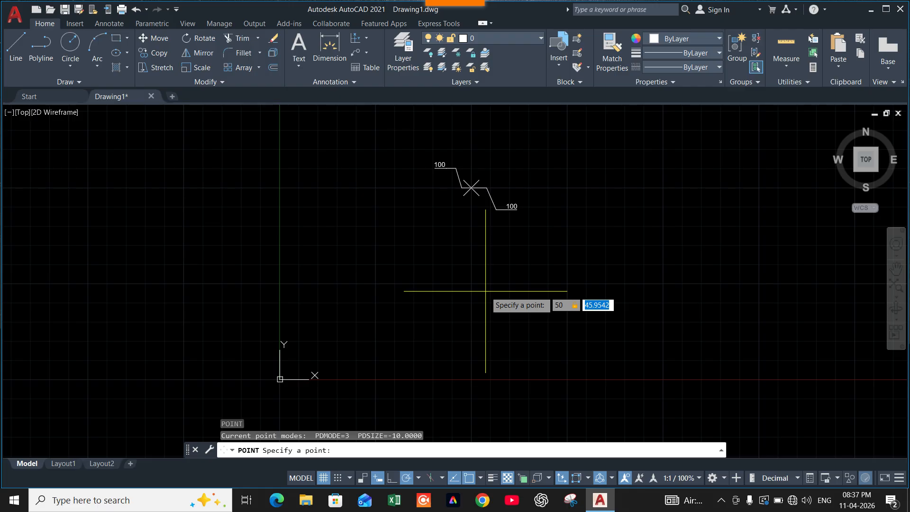
key("BackSpace")
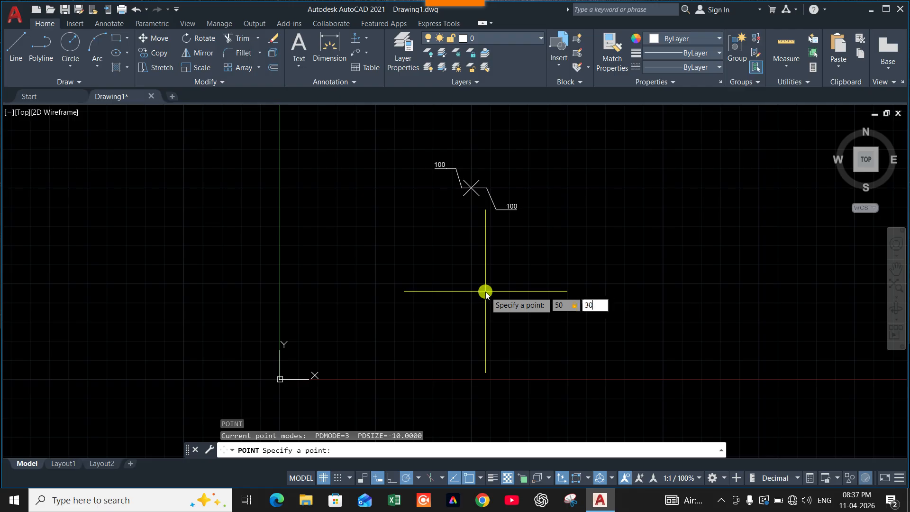
key("Return")
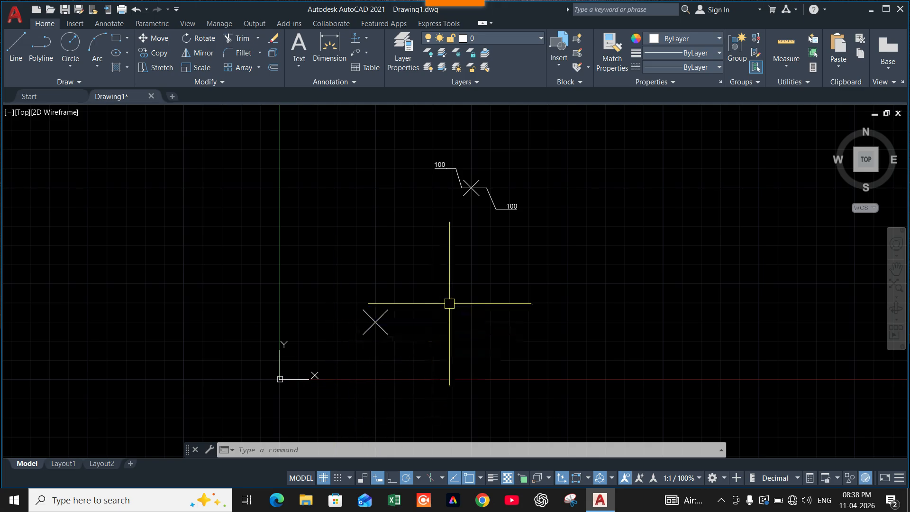
Add a Y ordinate dimension to the point at 50,30, ending its leader below and to the right of the point.
left_click(367, 38)
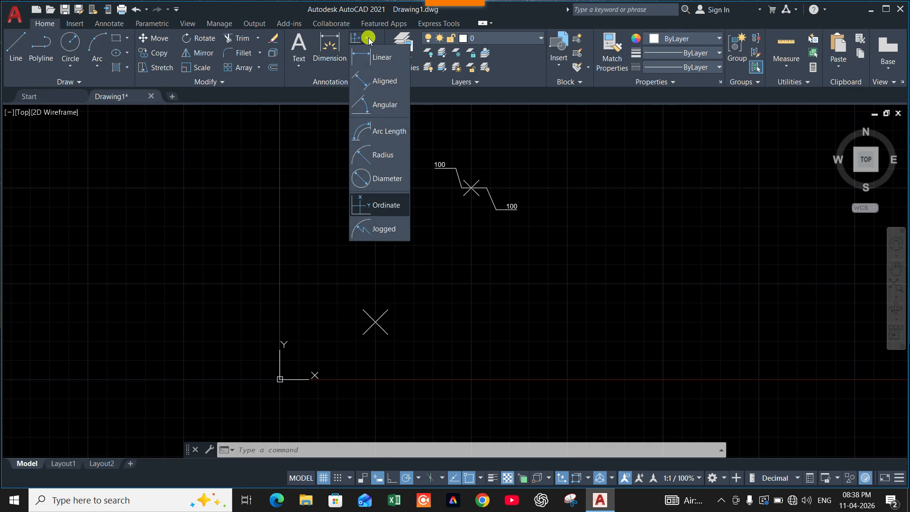
left_click(397, 208)
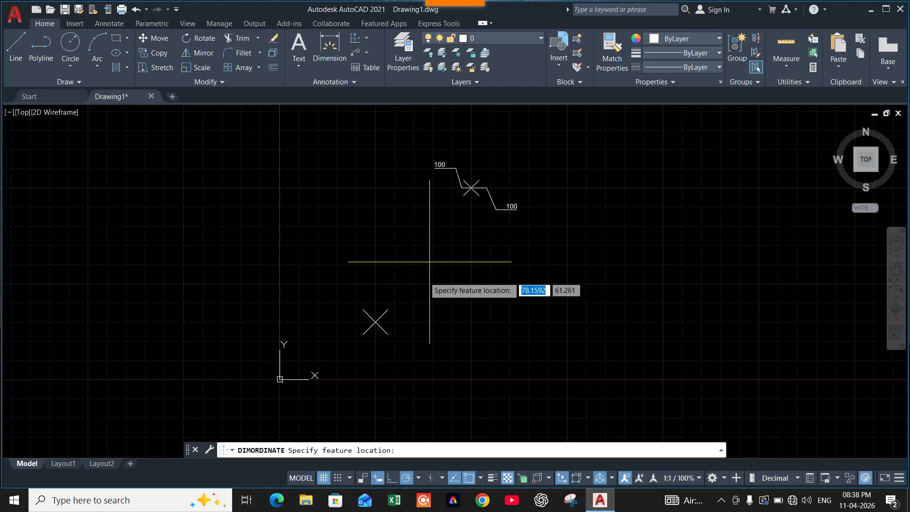
left_click(376, 322)
left_click(419, 353)
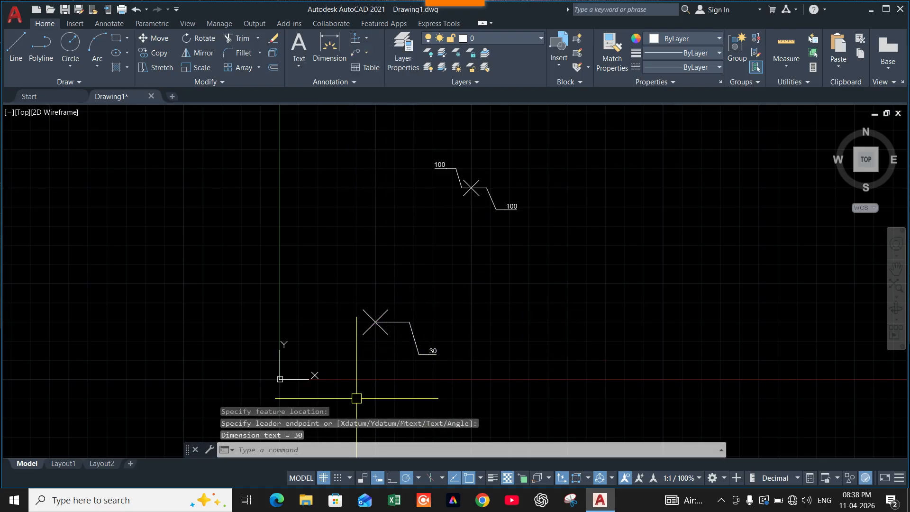
Add an X ordinate dimension to the point at 50,30, ending its leader above and to the left of the point.
left_click(356, 37)
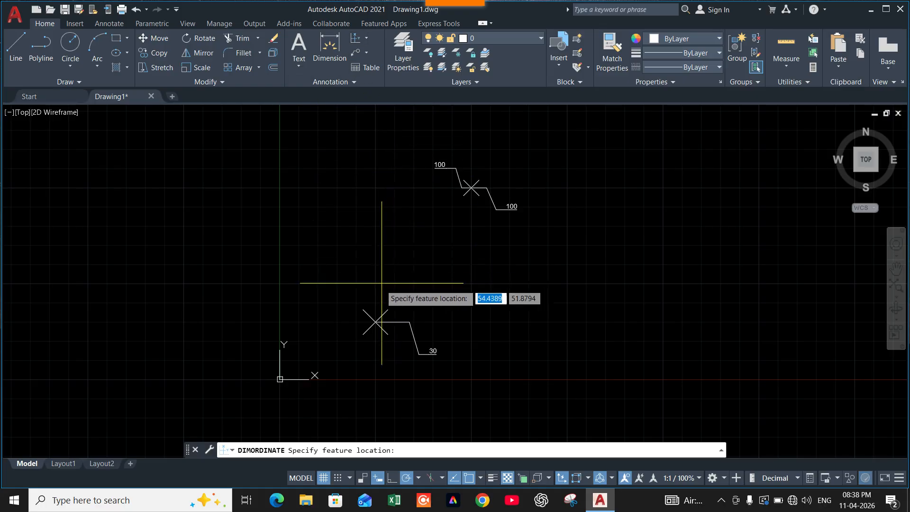
left_click(376, 322)
left_click(336, 280)
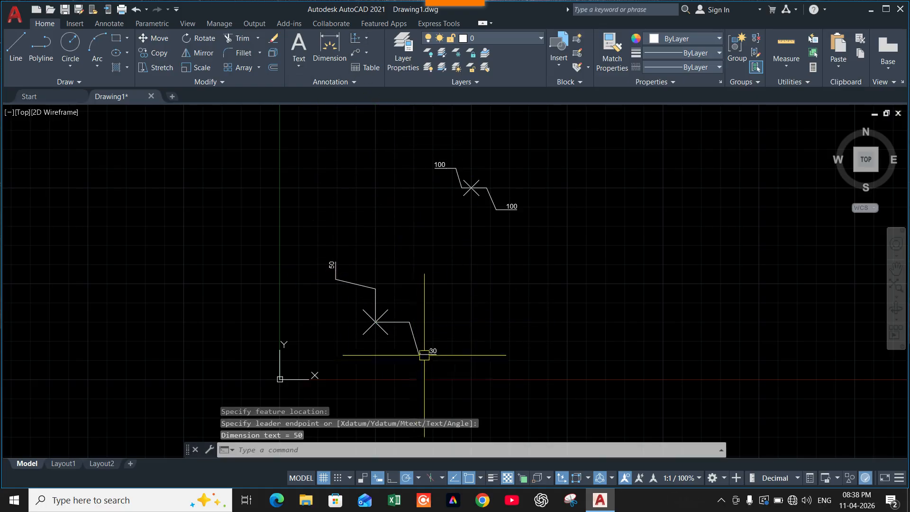
Erase both points together with all of their ordinate dimensions.
scroll(392, 331, "up", 3)
scroll(393, 333, "down", 1)
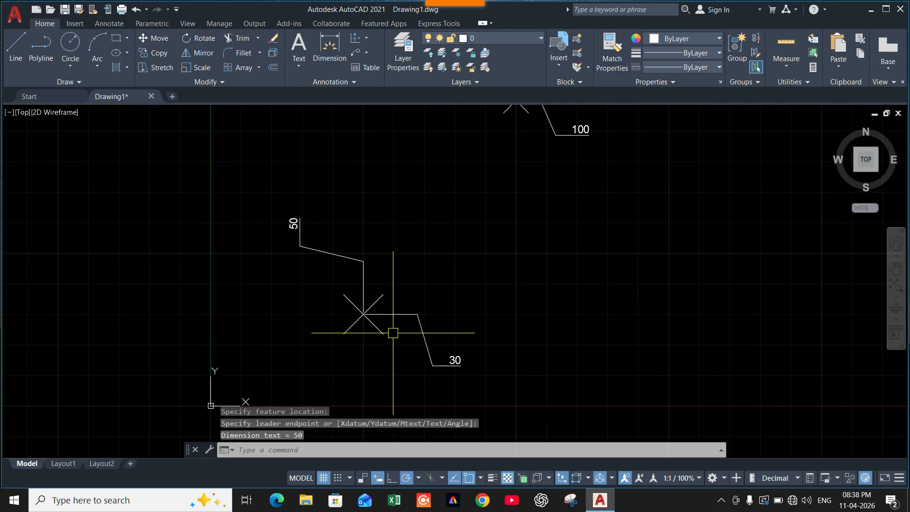
scroll(360, 309, "down", 2)
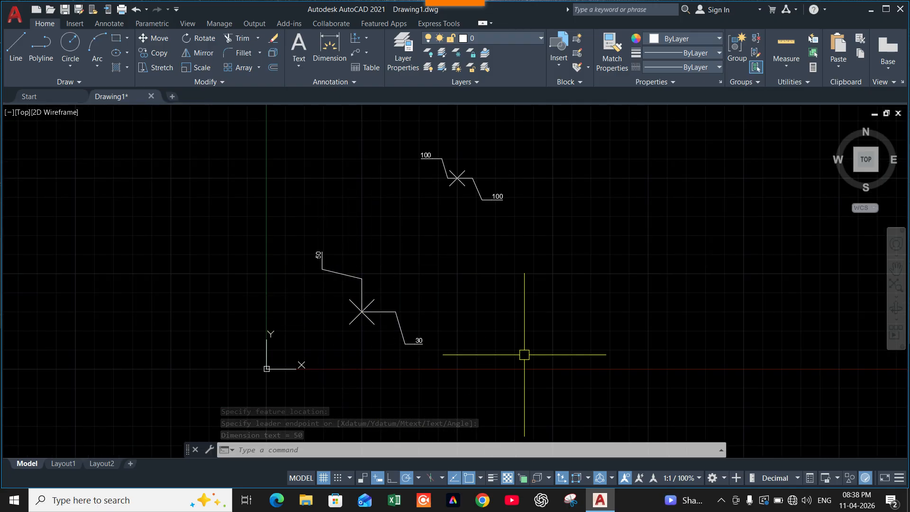
left_click(475, 369)
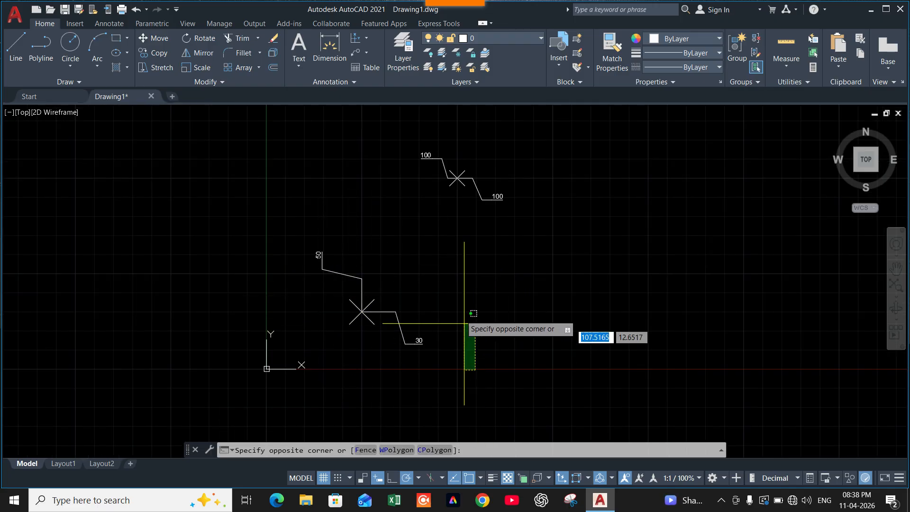
left_click(338, 219)
left_click(419, 167)
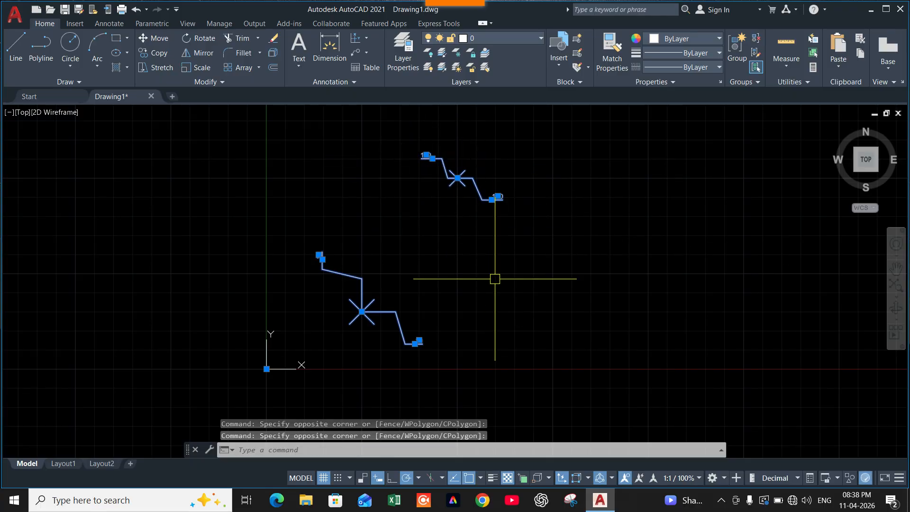
key("Delete")
Draw a horizontal line 120 units long, starting above and to the right of the origin.
scroll(423, 295, "up", 2)
middle_click_drag(426, 297, 413, 283)
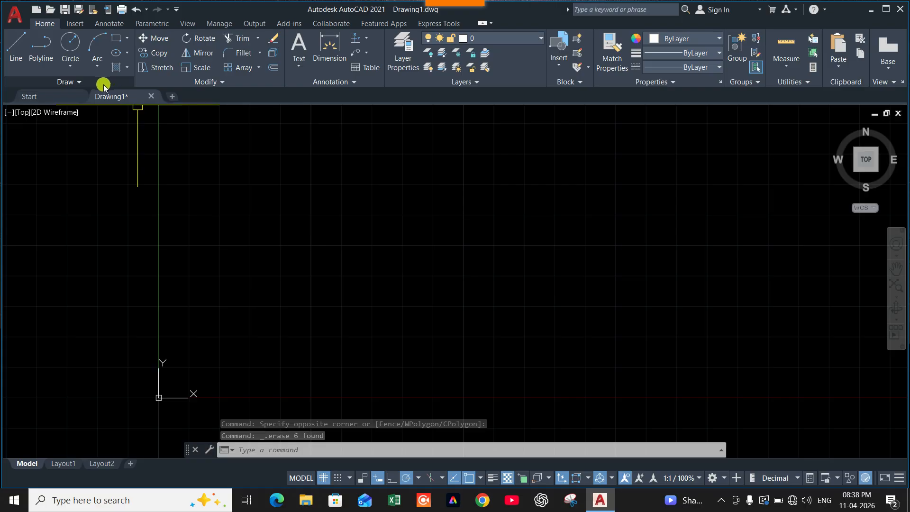
left_click(16, 46)
left_click(248, 242)
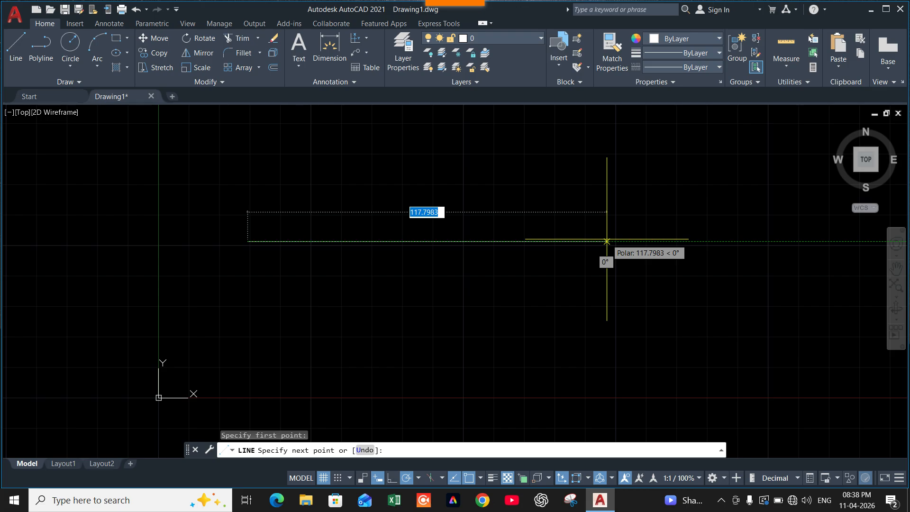
type("120")
key("Return")
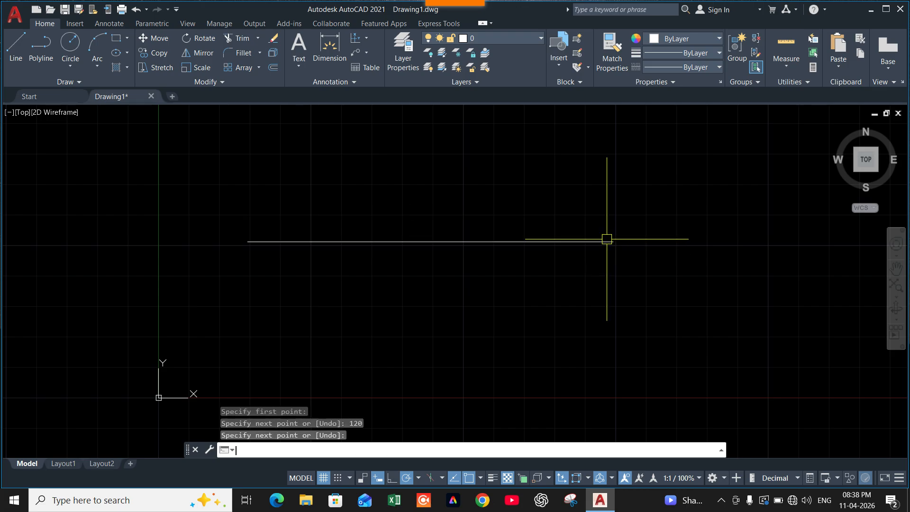
key("Return")
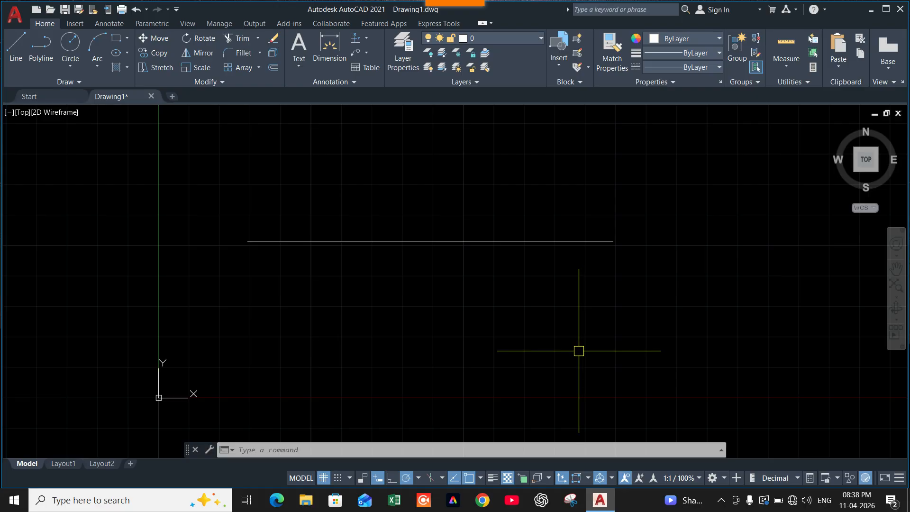
Divide the 120-unit line into 6 equal segments with the Divide command.
type("iv")
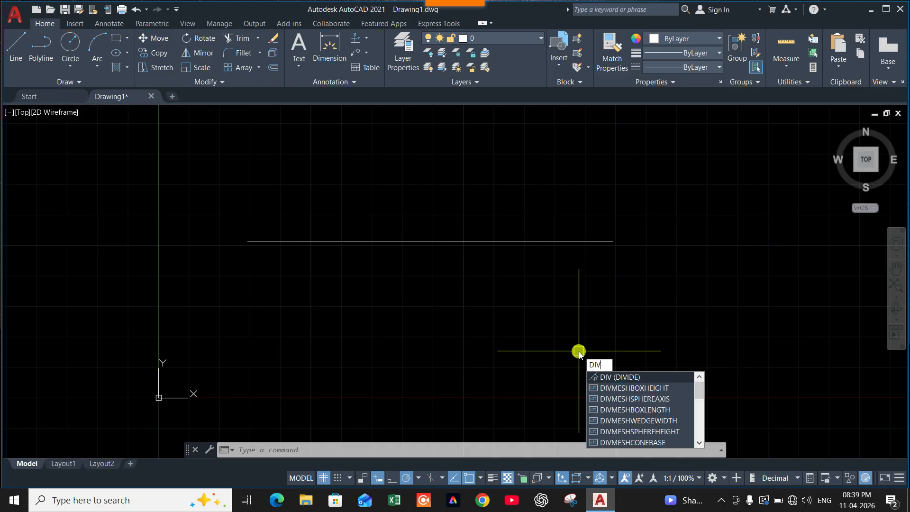
key("Return")
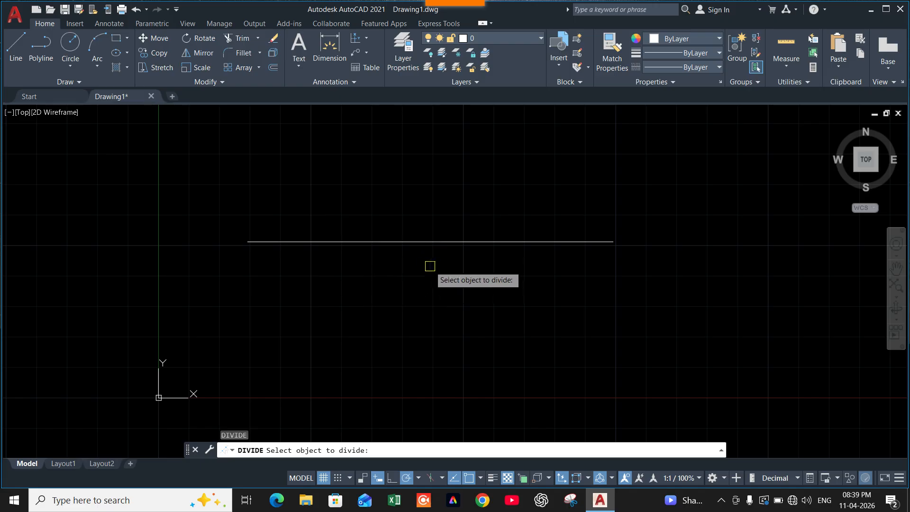
left_click(431, 241)
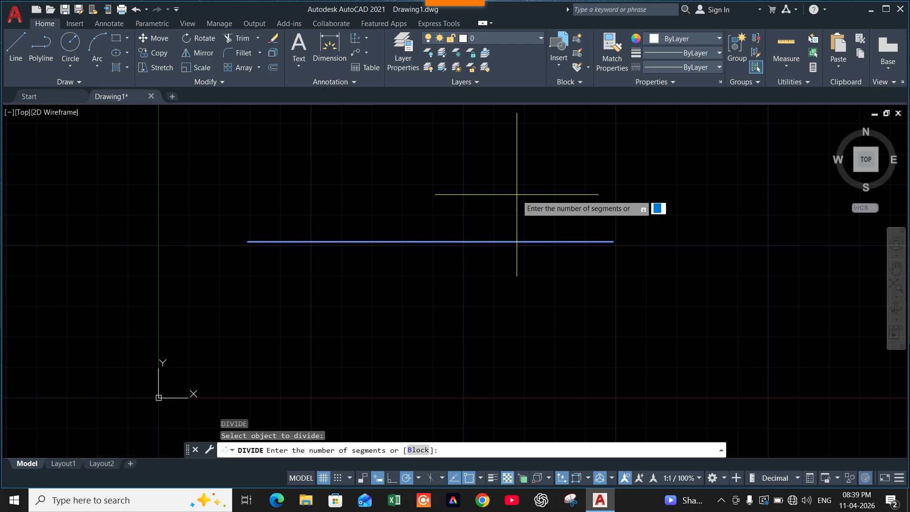
type("6")
key("Return")
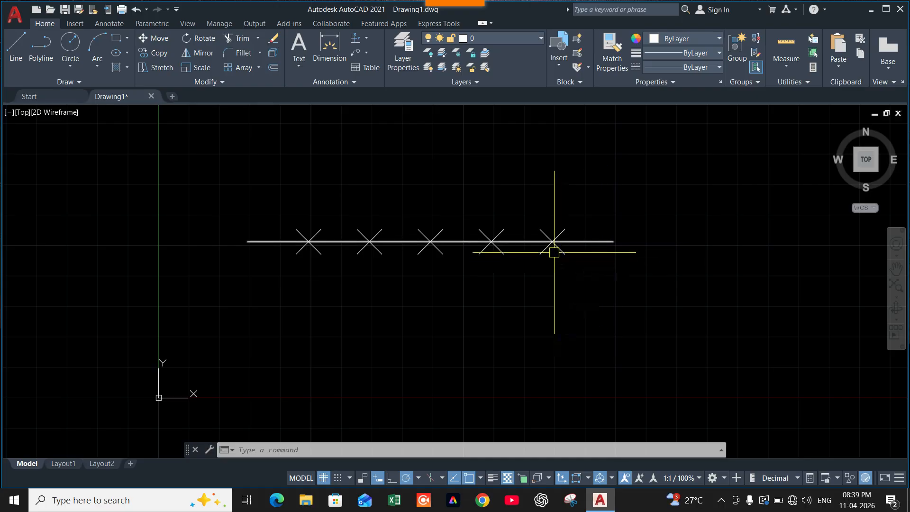
left_click(586, 244)
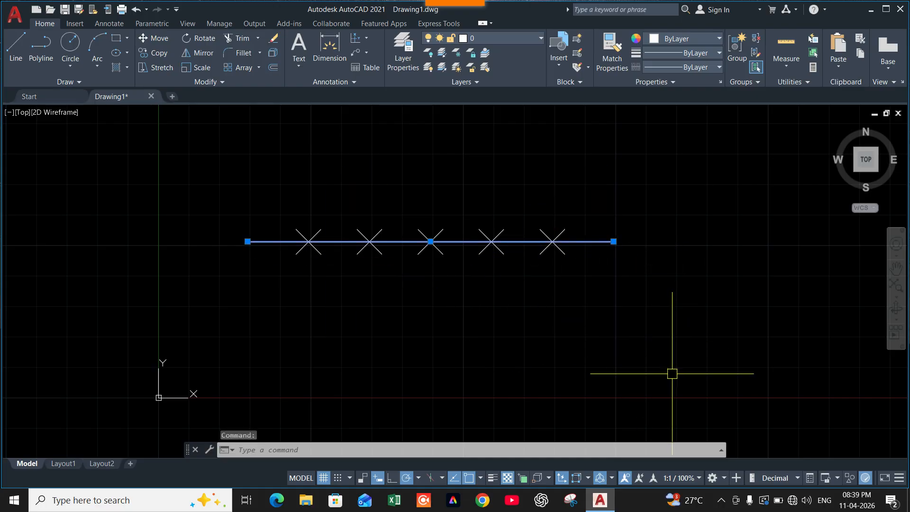
key("Escape")
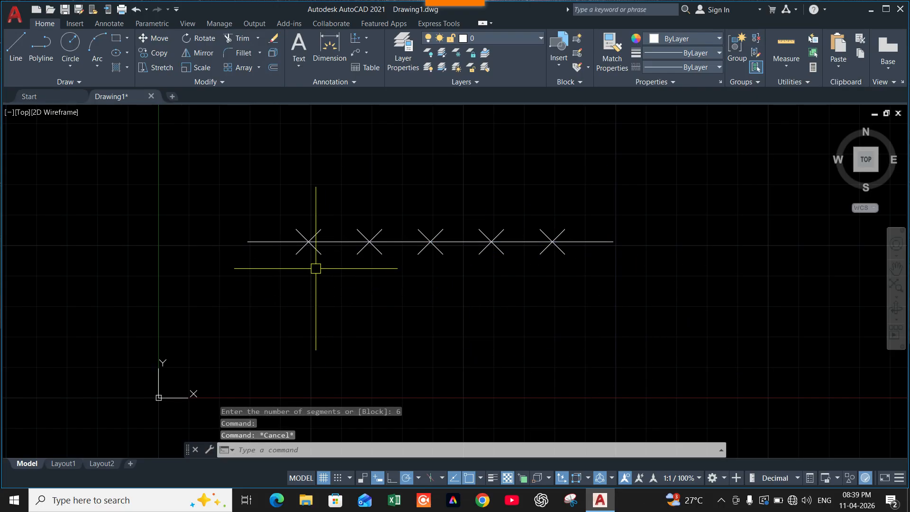
Add a linear dimension above the line from its left end to the first division point.
left_click(370, 39)
left_click(368, 57)
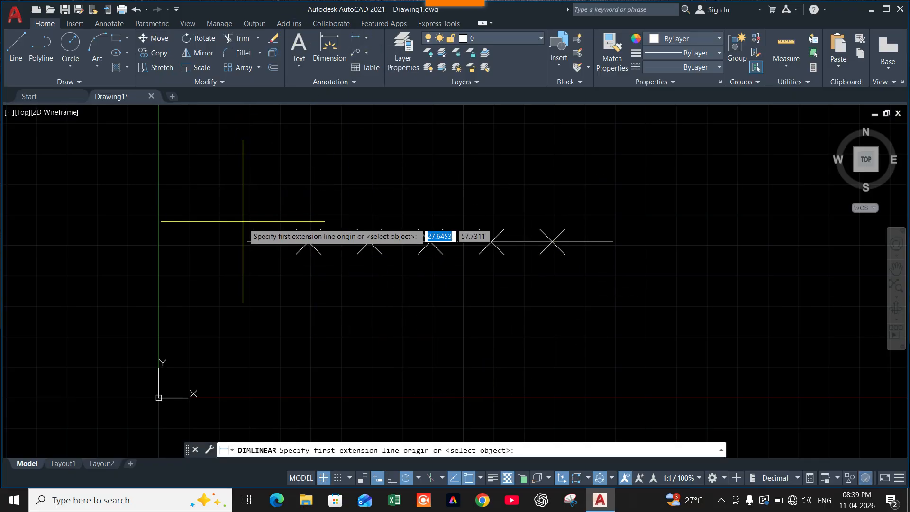
left_click(248, 242)
left_click(308, 242)
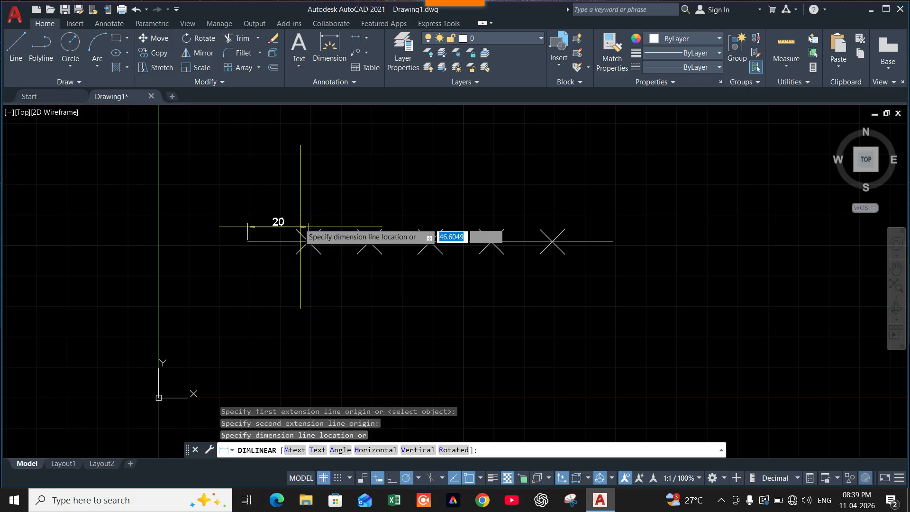
left_click(300, 189)
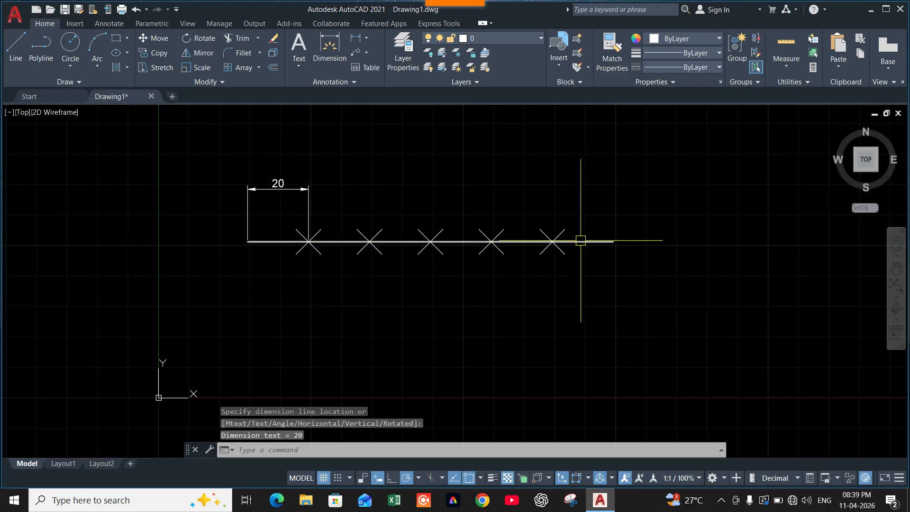
Add a linear dimension above the line between the first and second division points.
left_click(360, 40)
left_click(370, 242)
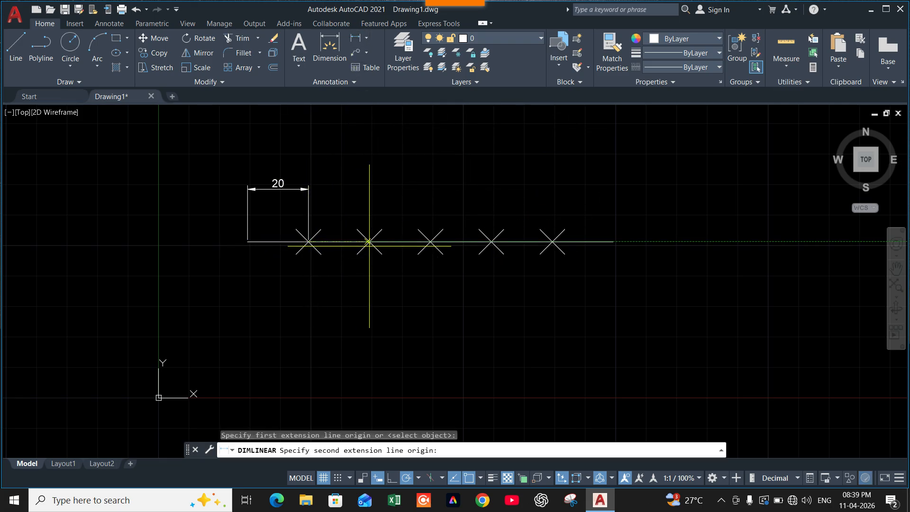
left_click(370, 242)
left_click(363, 188)
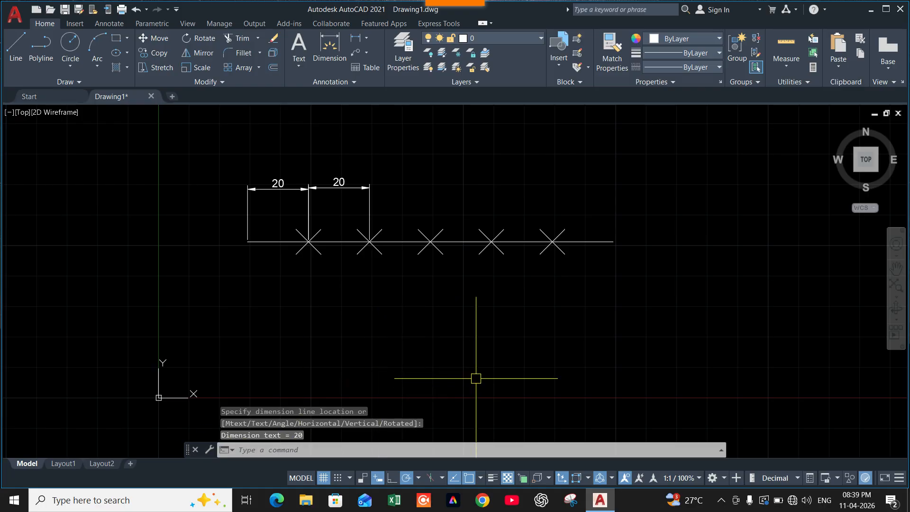
Draw a second horizontal line 120 units long below the divided line, starting beneath its left end.
middle_click_drag(420, 348, 402, 332)
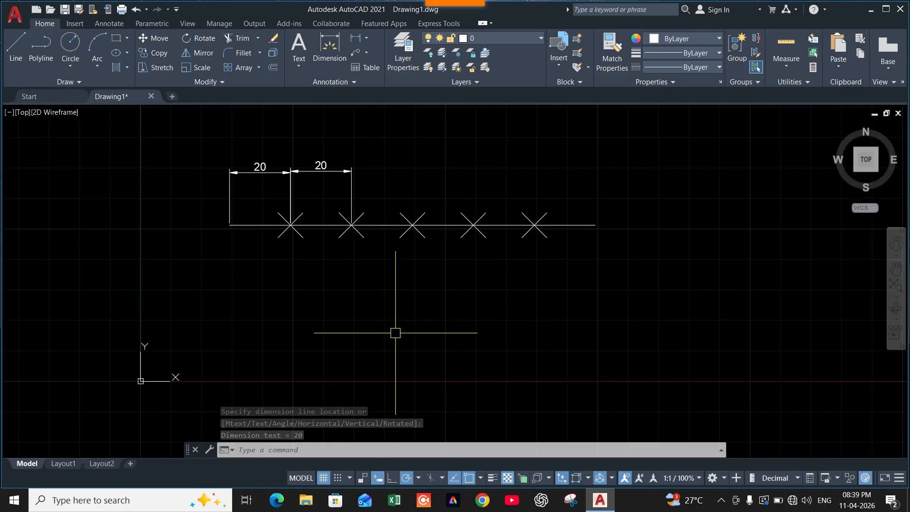
left_click(16, 44)
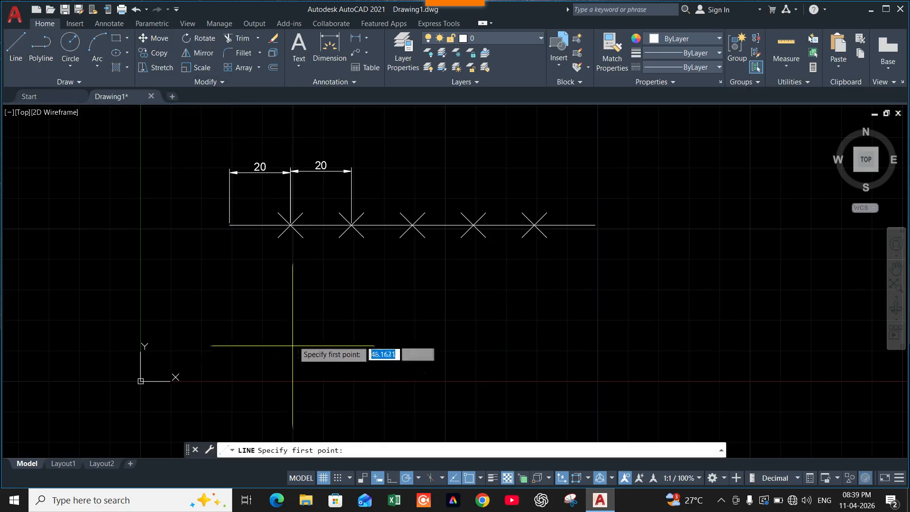
left_click(230, 306)
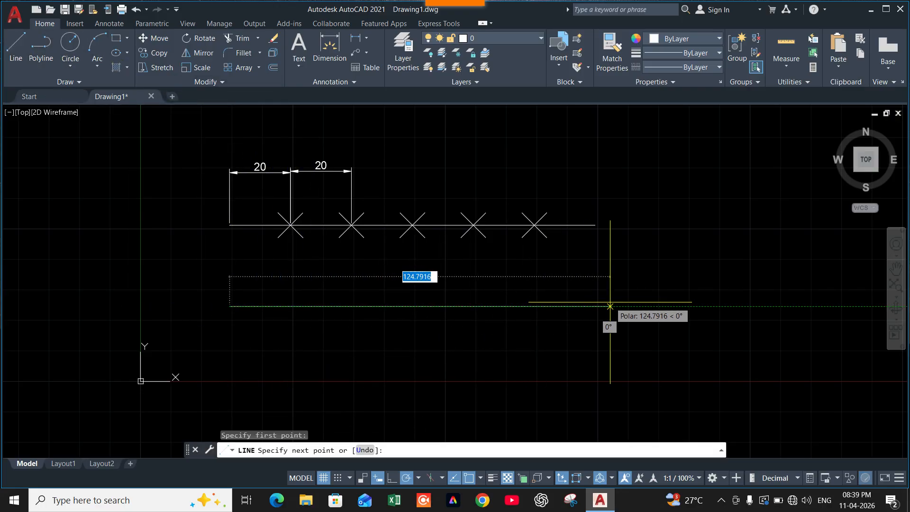
type("120")
key("Return")
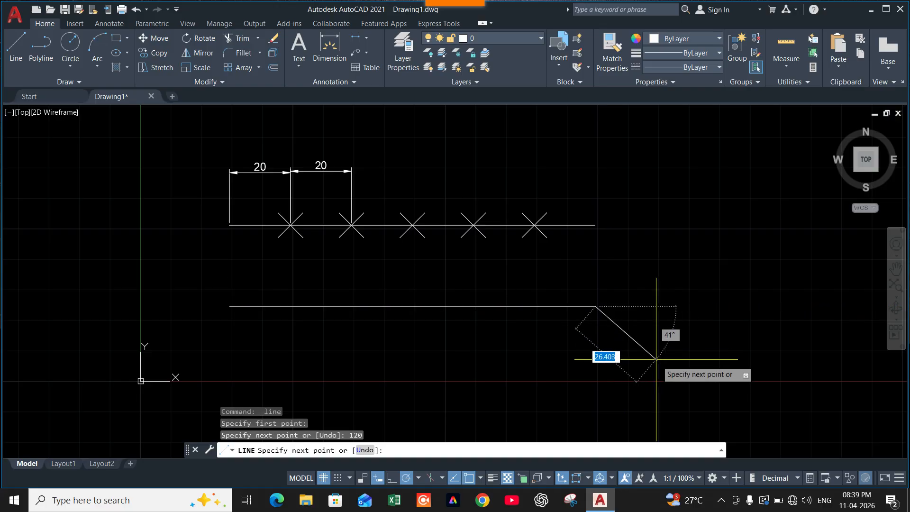
key("Return")
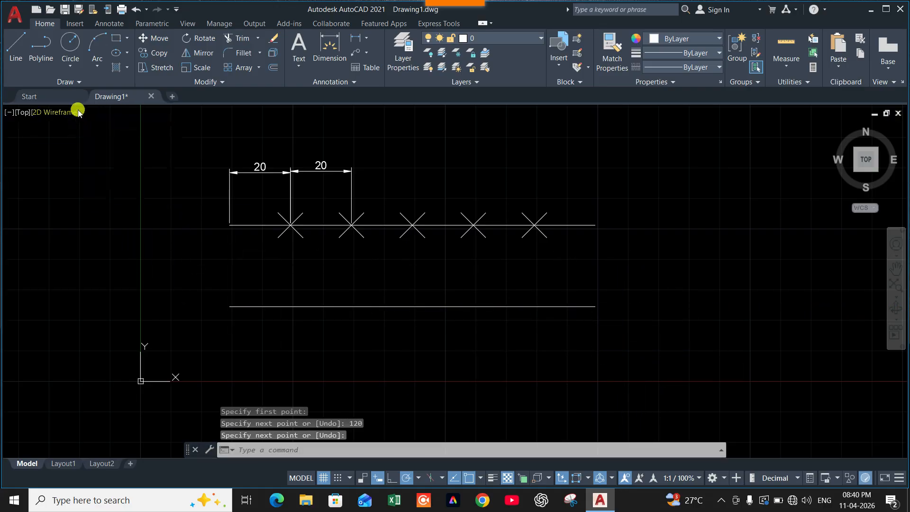
Place points along the lower line at 30-unit intervals with the Measure command.
left_click(84, 84)
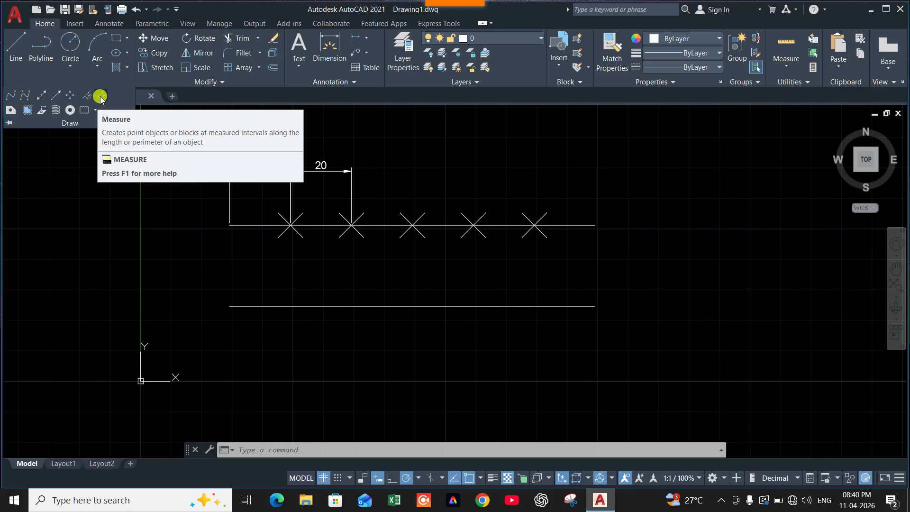
left_click(101, 96)
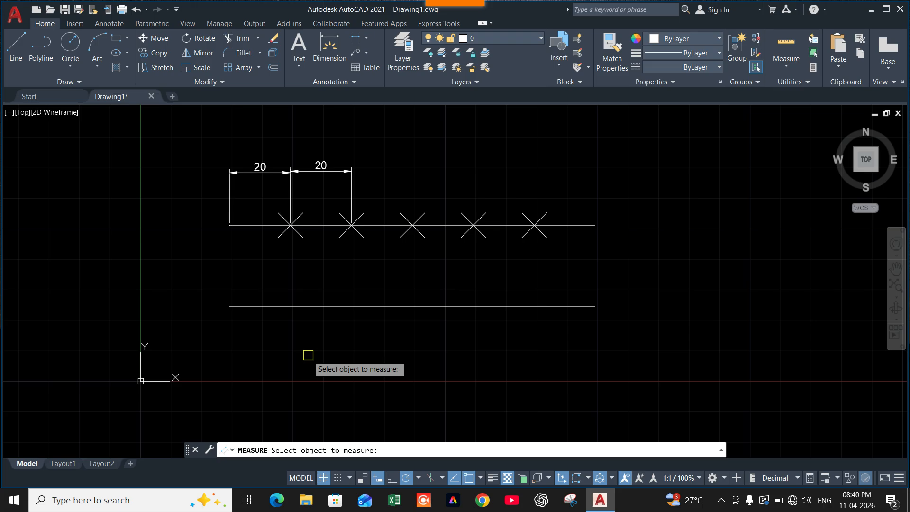
left_click(323, 307)
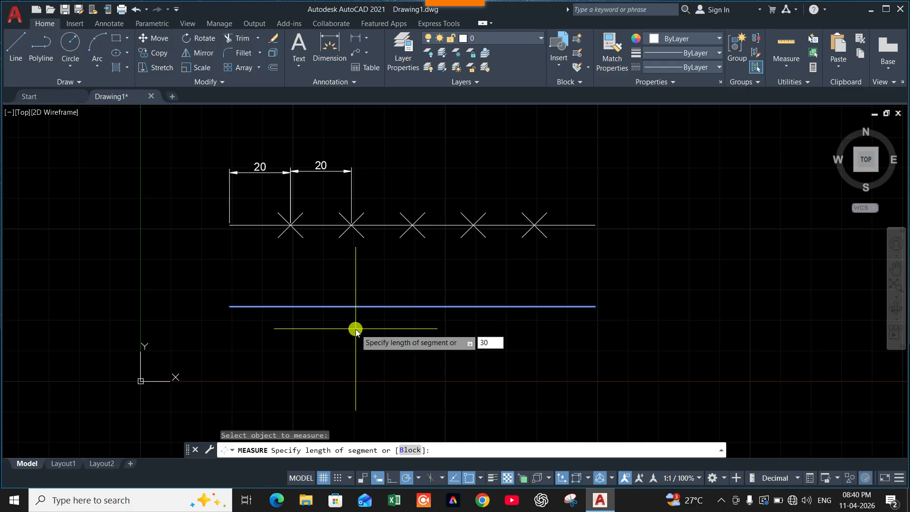
type("30")
key("Return")
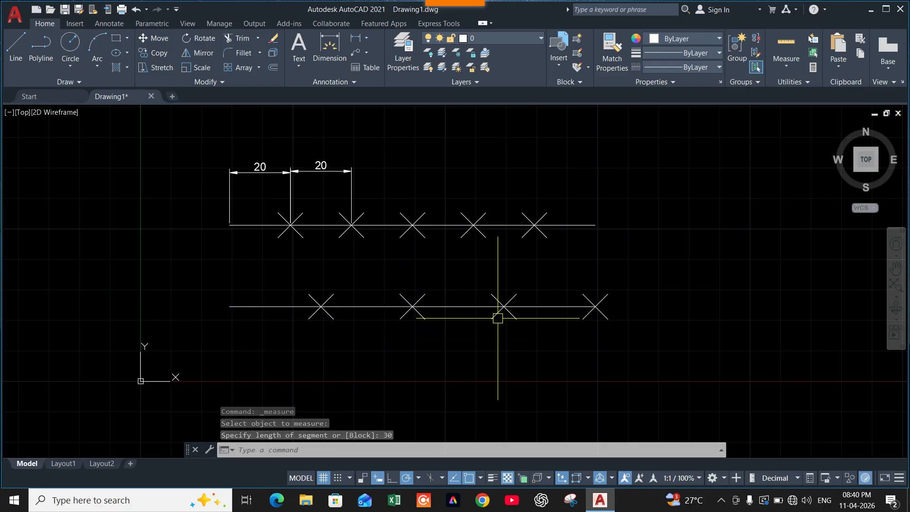
Add a linear dimension below the lower line from its left end to the first measured point.
left_click(354, 56)
left_click(229, 307)
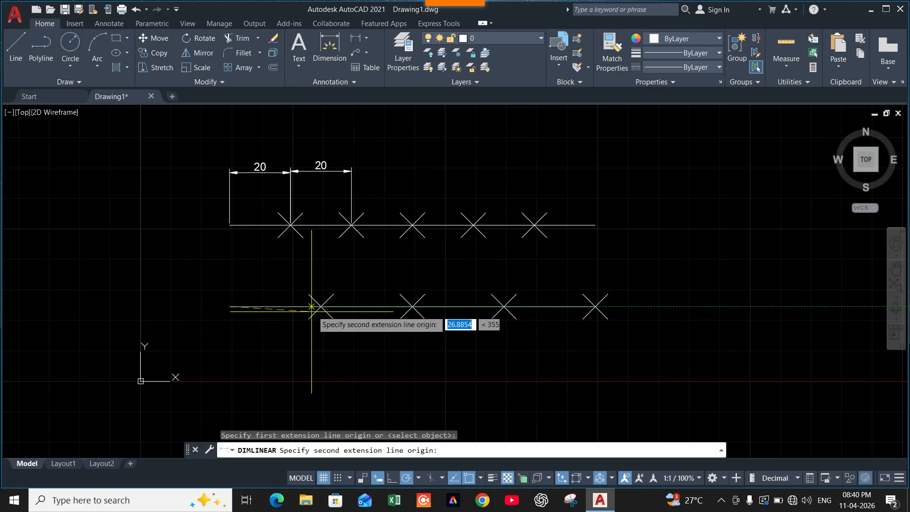
left_click(321, 307)
left_click(303, 343)
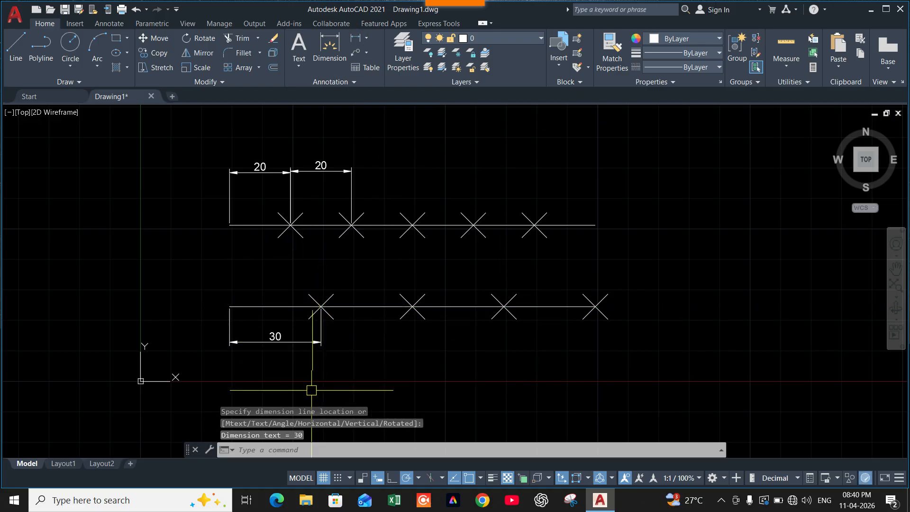
Continue the lower line's dimension through each remaining measured point up to the line's right end.
left_click(283, 346)
mouse_move(321, 342)
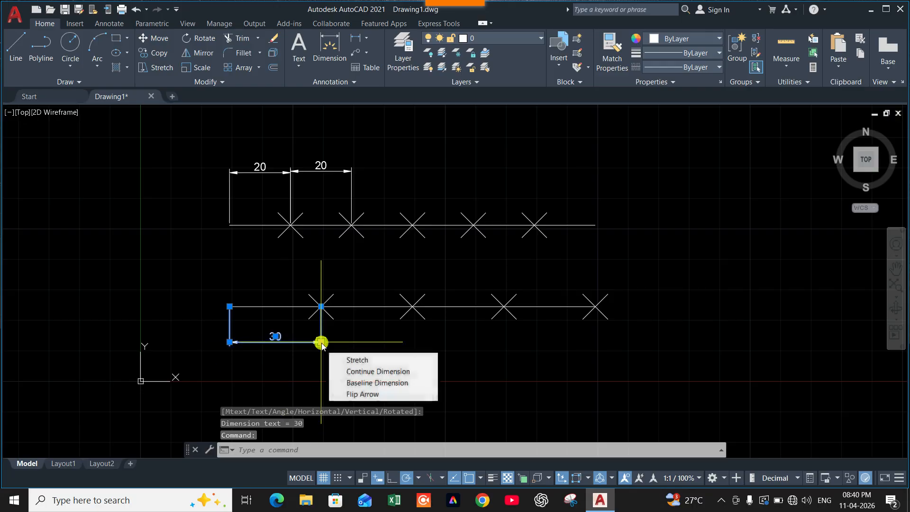
left_click(370, 372)
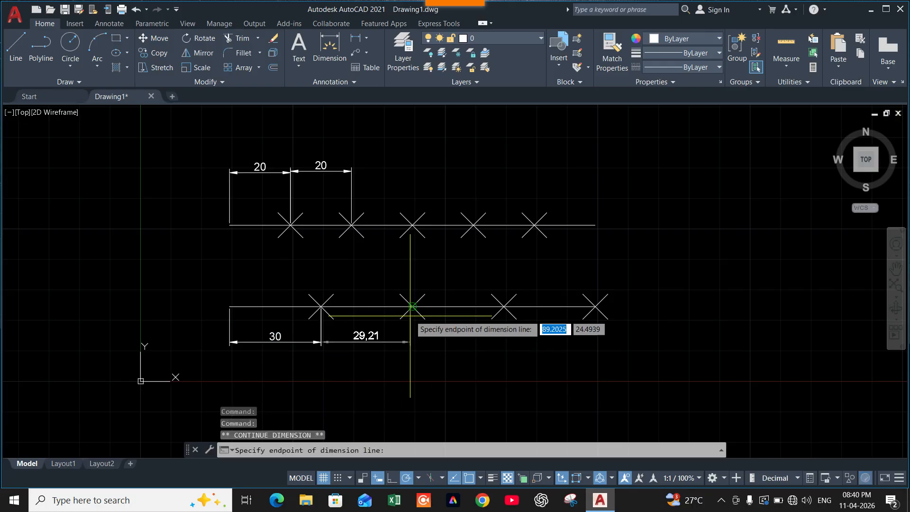
left_click(504, 307)
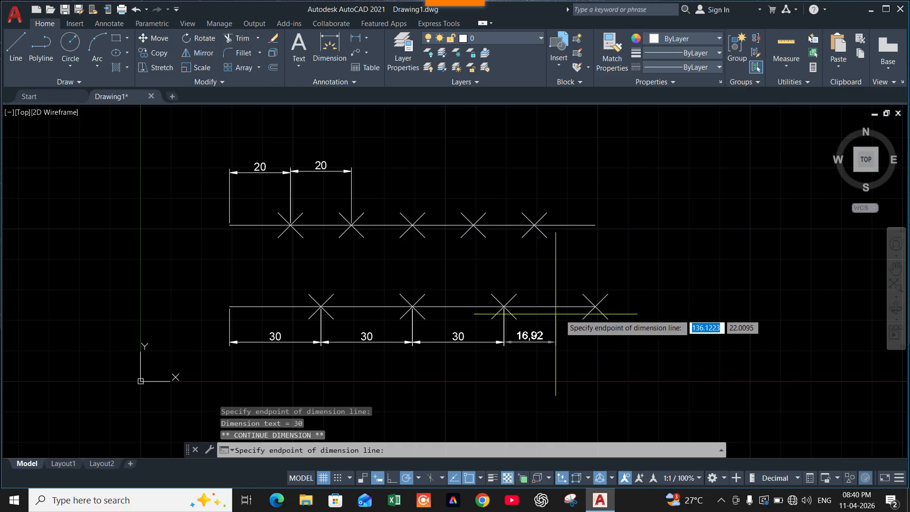
left_click(595, 307)
key("Escape")
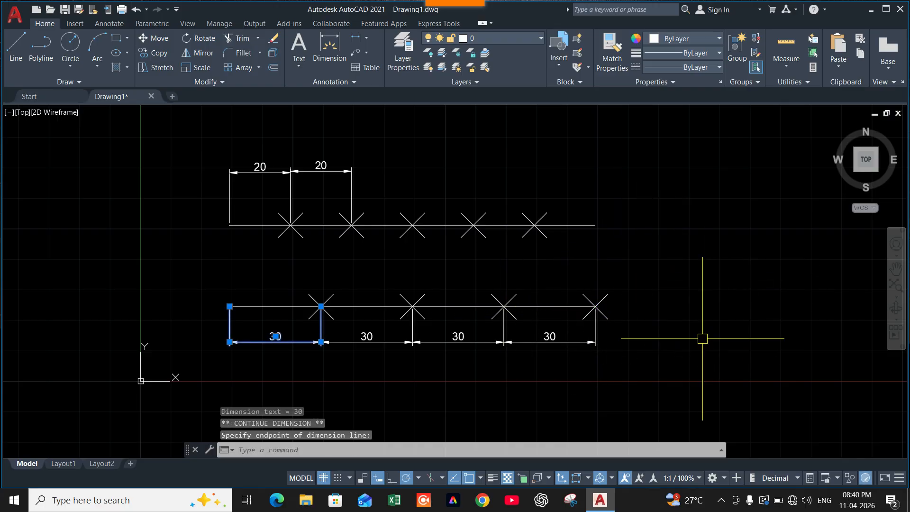